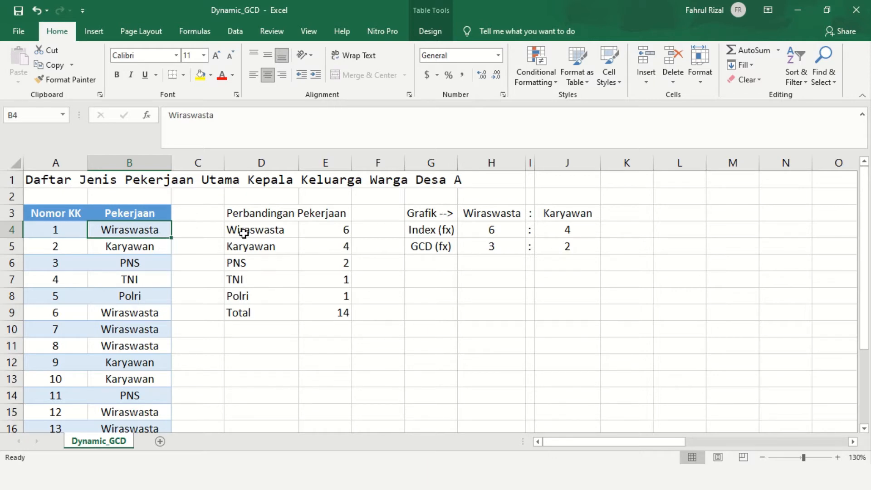
- Examine the formulas behind the occupation counts in E4:E8 and the total in E9
click(331, 231)
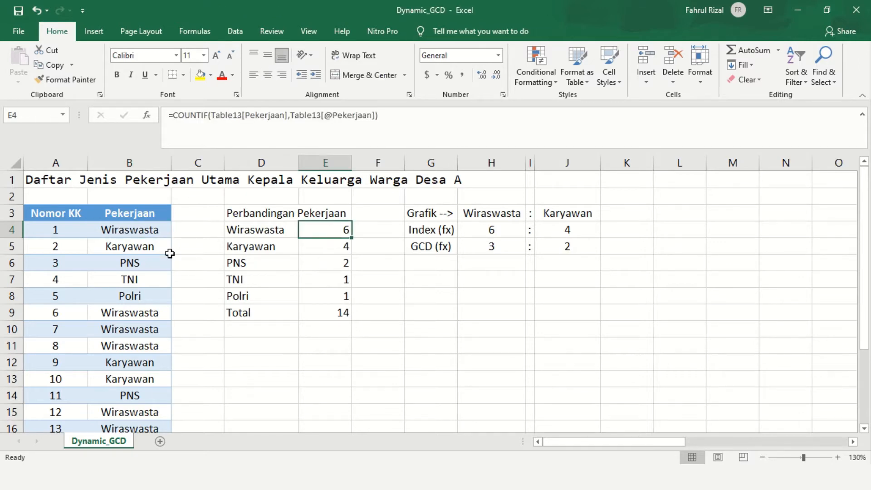
drag(236, 229, 247, 296)
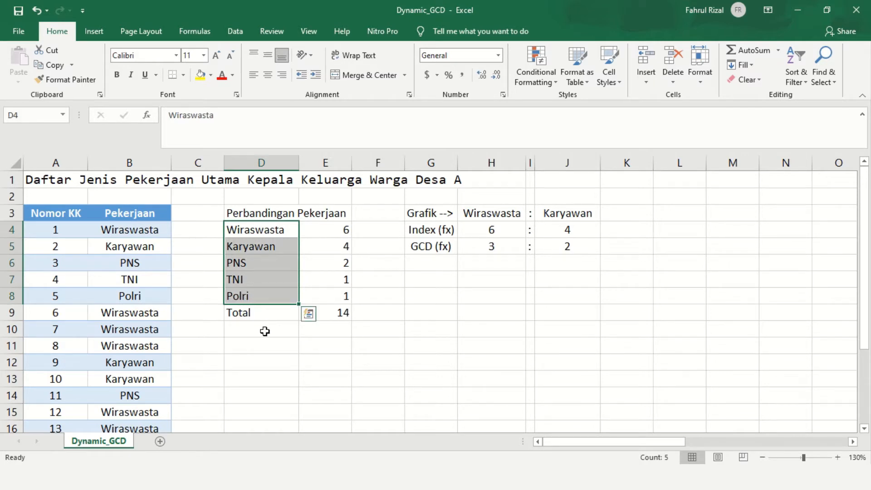
click(263, 335)
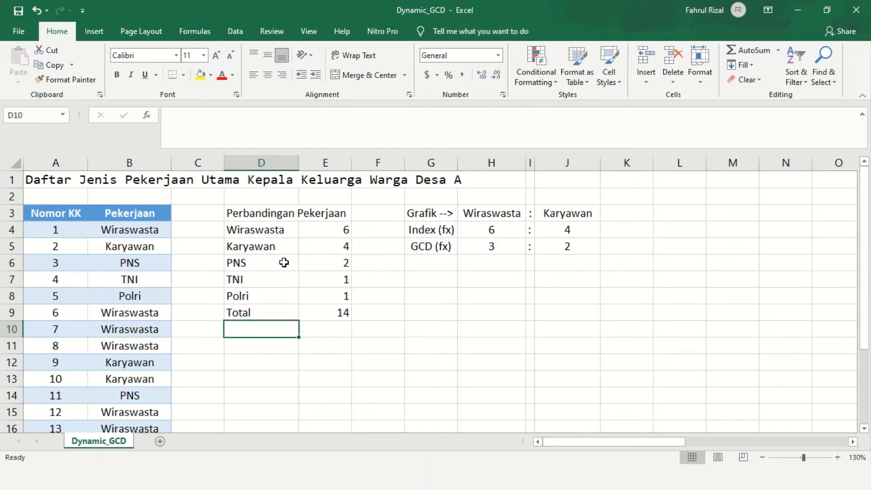
click(428, 294)
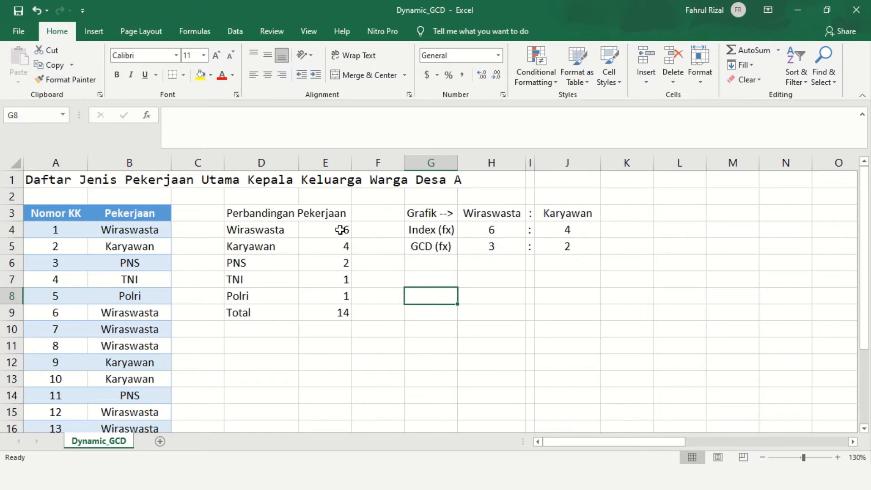
click(326, 312)
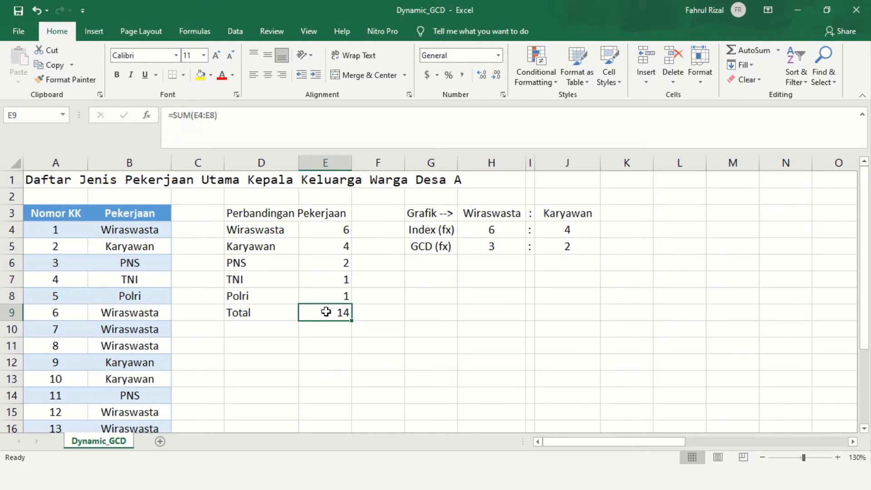
click(331, 230)
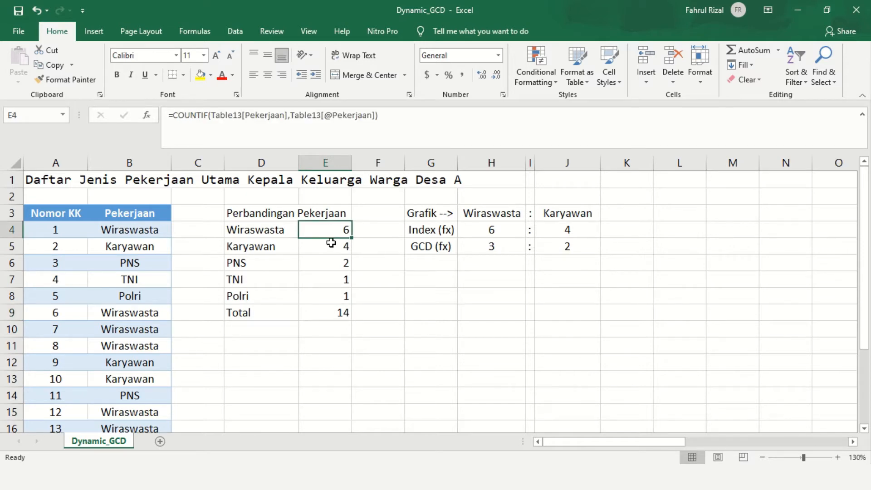
click(331, 243)
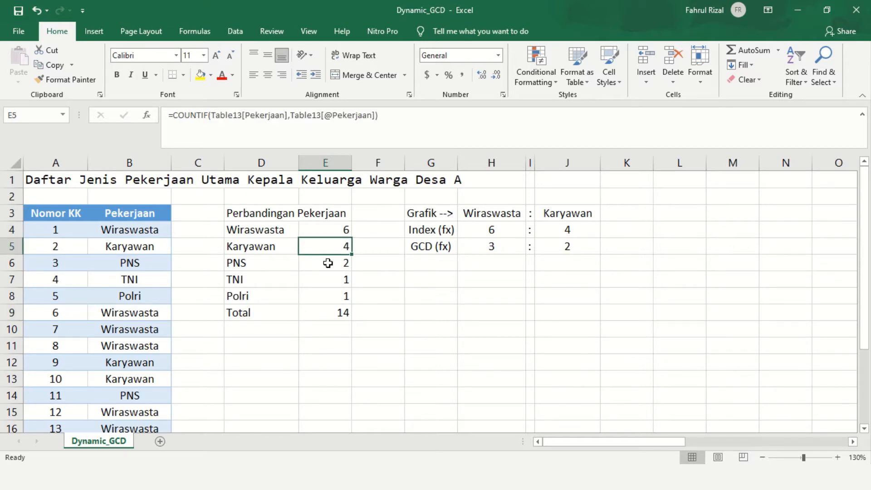
click(328, 263)
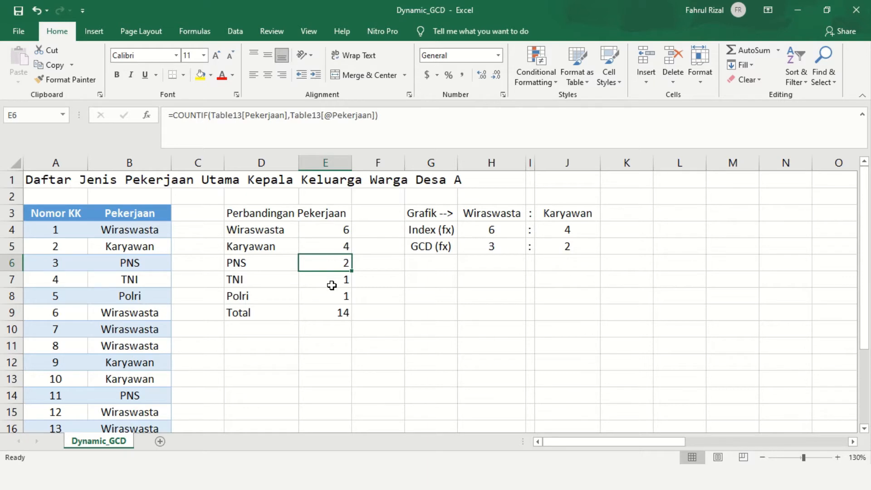
click(332, 285)
click(331, 294)
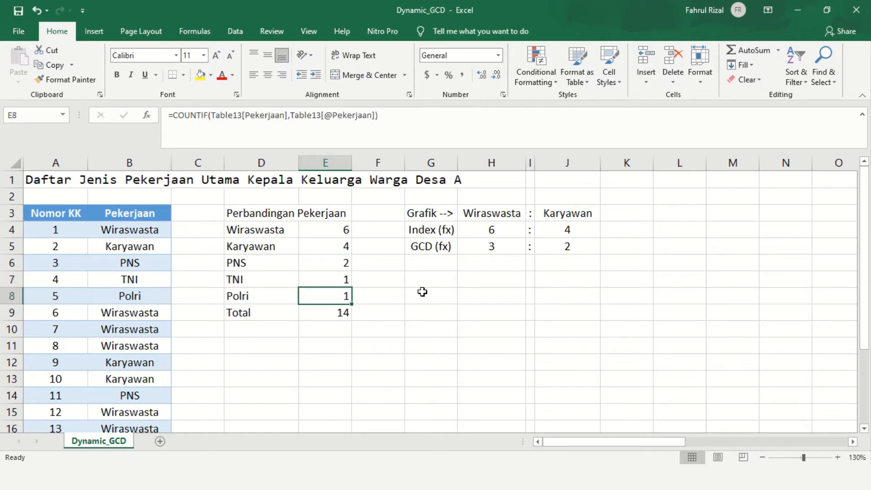
- Choose Polri as the second compared occupation in J3
click(513, 217)
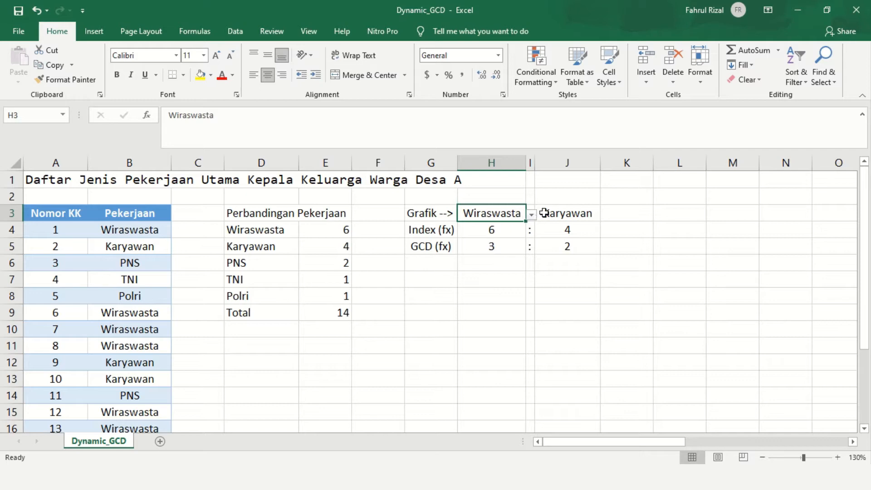
click(576, 213)
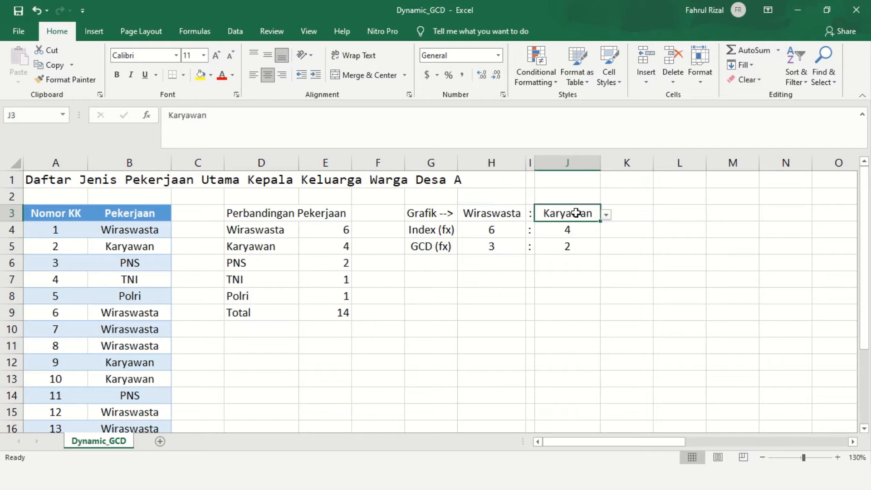
click(606, 215)
click(544, 270)
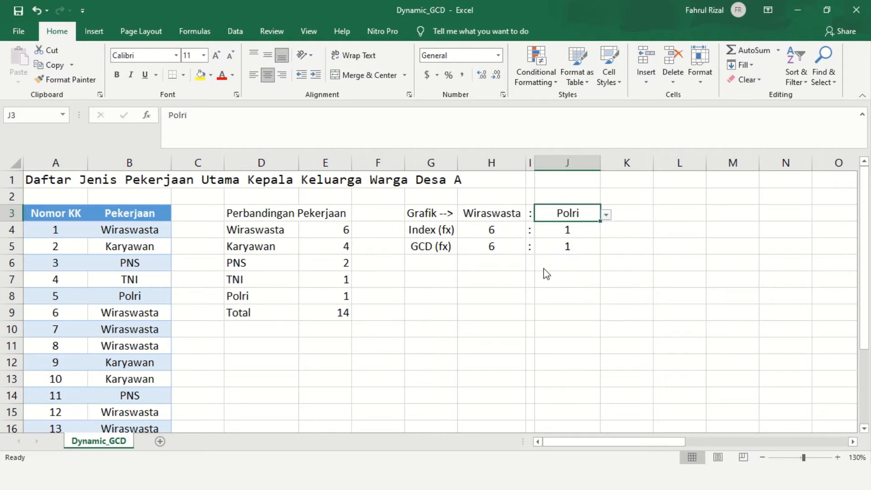
- Choose Karyawan as the first compared occupation in H3 and check the GCD ratio cells in row 5
click(506, 214)
click(532, 215)
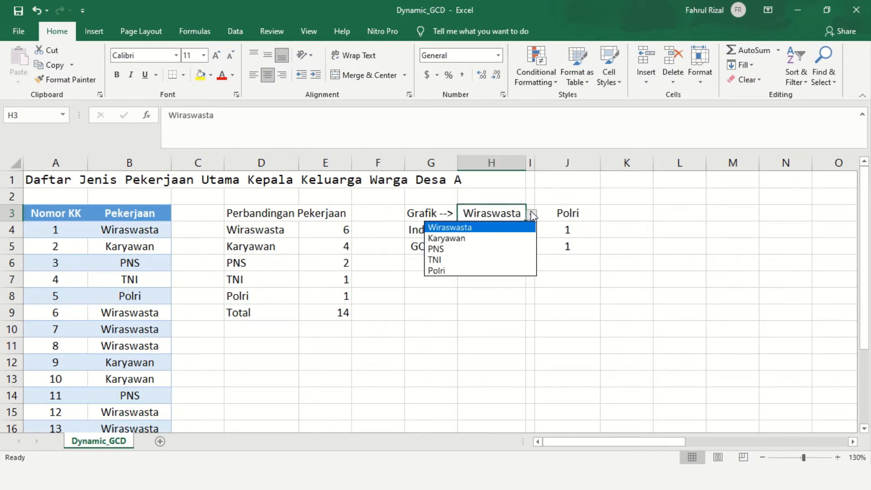
click(502, 239)
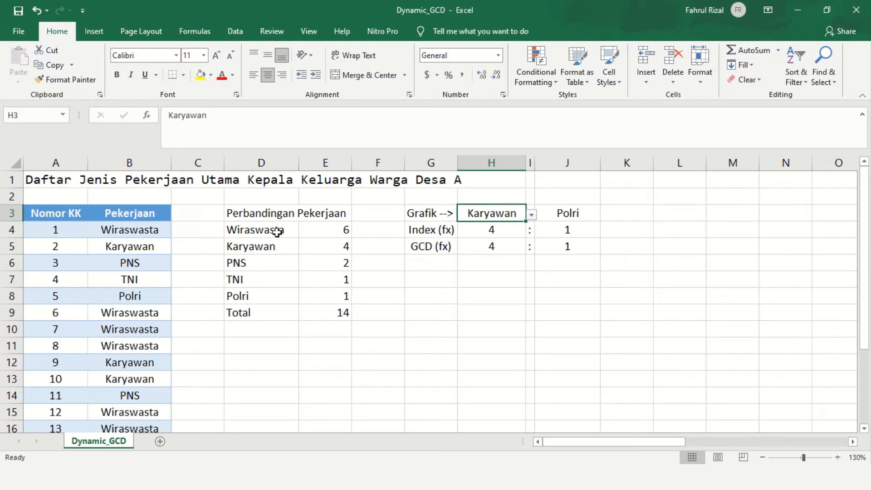
click(642, 212)
click(501, 215)
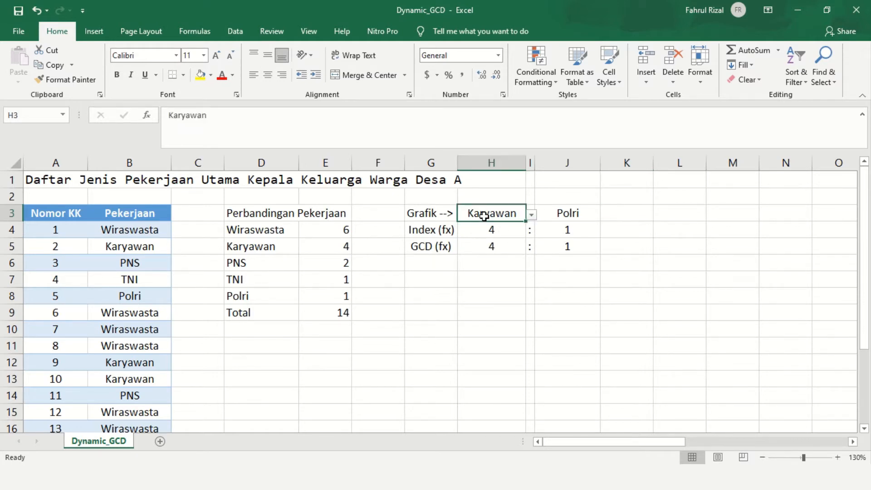
click(562, 213)
click(487, 251)
click(566, 251)
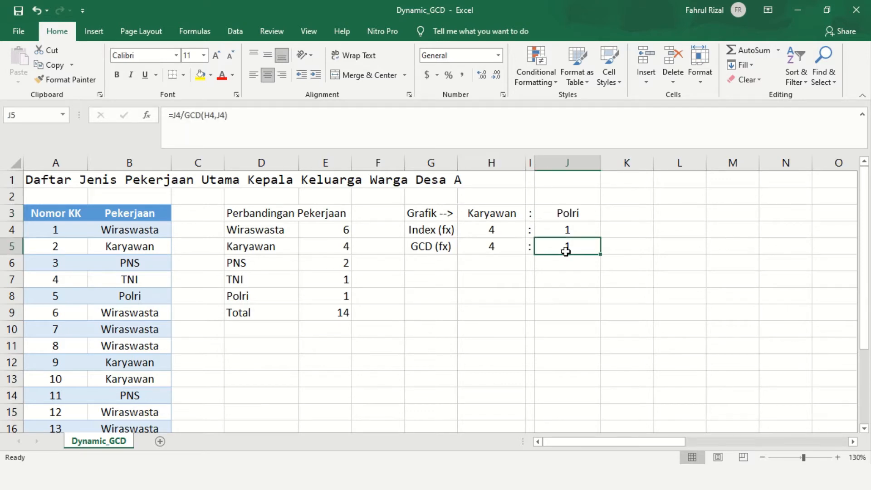
- Choose PNS as the second compared occupation in J3
click(562, 214)
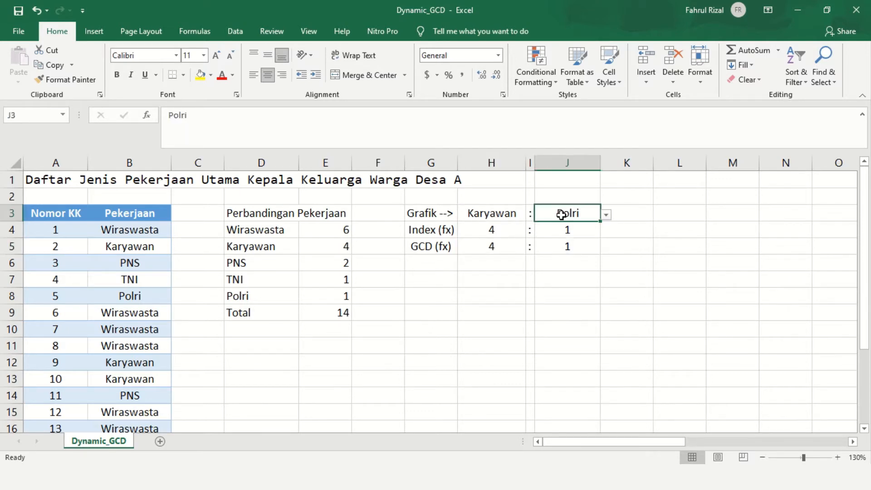
click(606, 215)
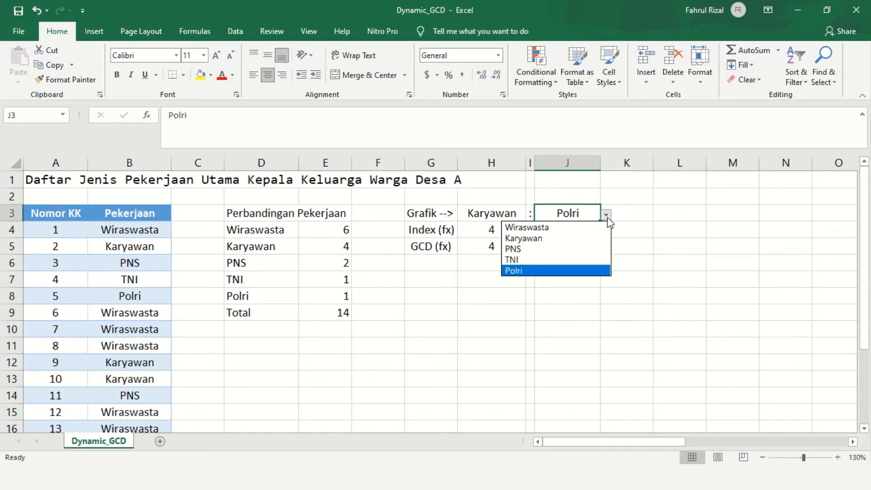
click(519, 249)
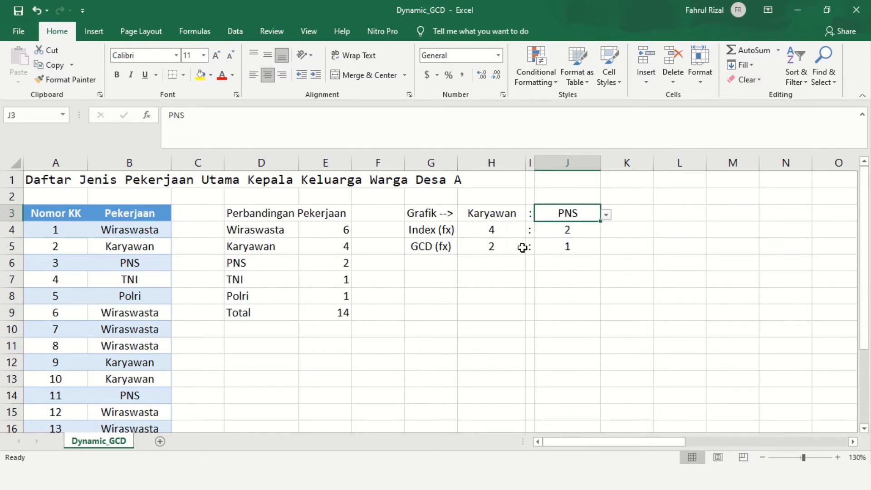
click(539, 291)
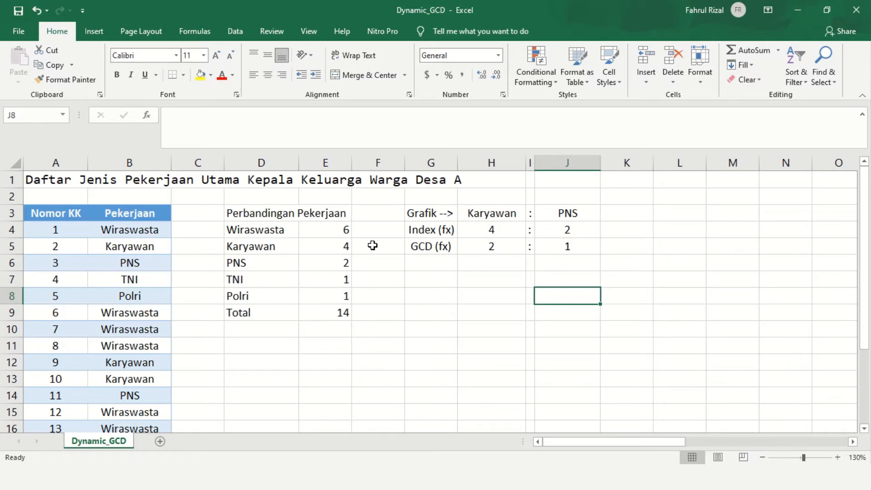
- Examine the INDEX formulas in row 4 and the GCD formulas in row 5 of the comparison table
click(510, 229)
click(544, 230)
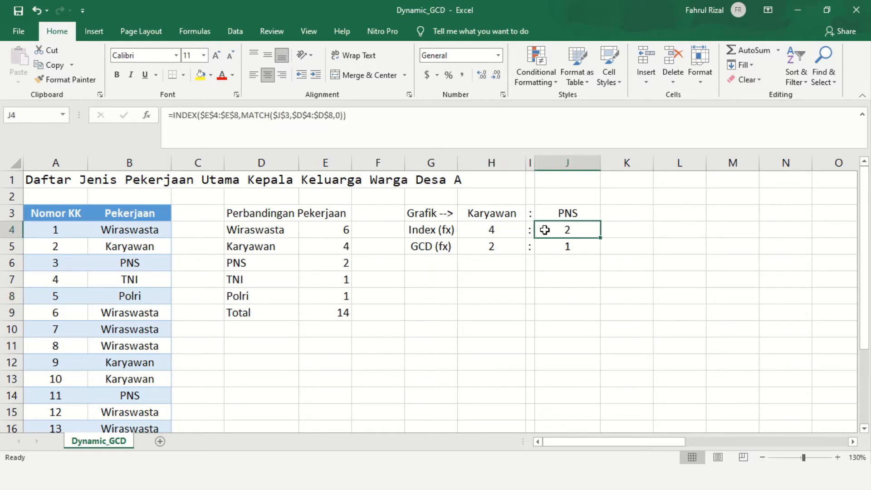
click(416, 246)
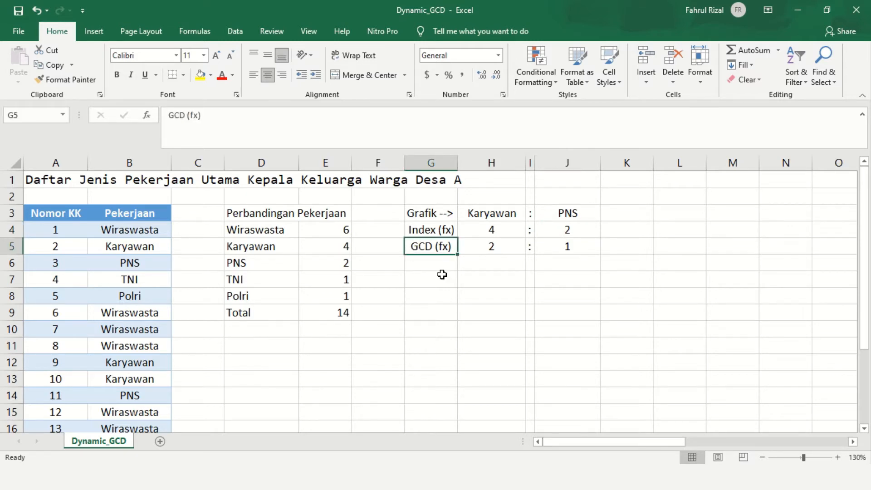
click(510, 247)
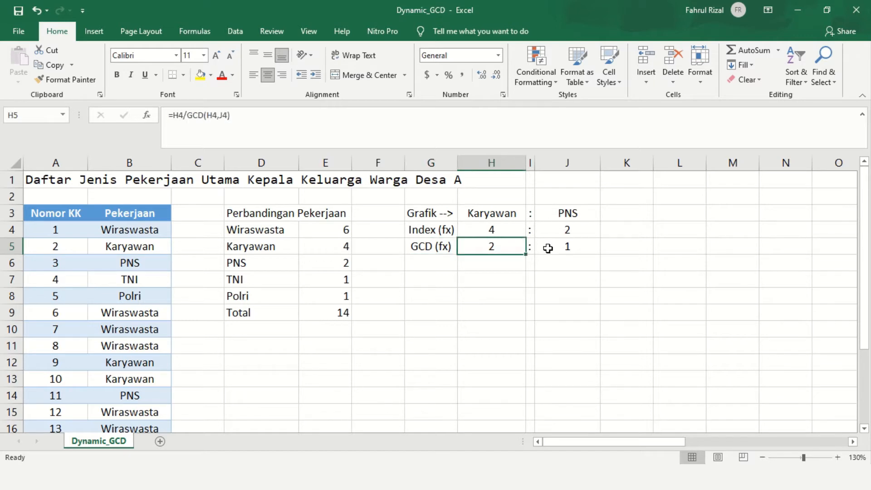
click(557, 246)
click(440, 274)
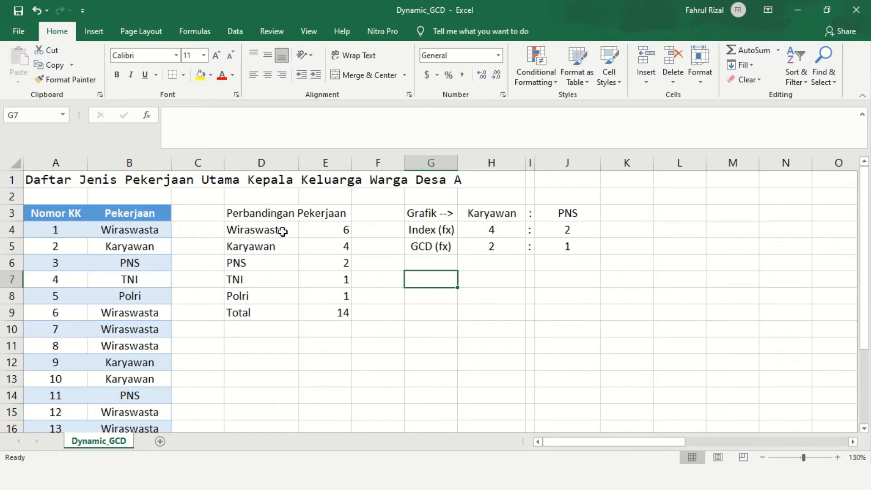
drag(245, 215, 597, 322)
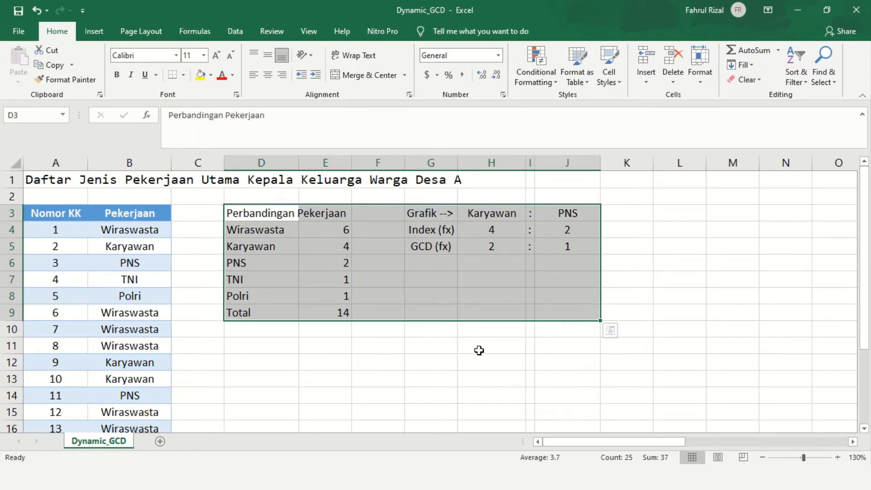
click(477, 349)
- Clear the contents of the occupation counts and total in E4:E9
drag(338, 231, 329, 312)
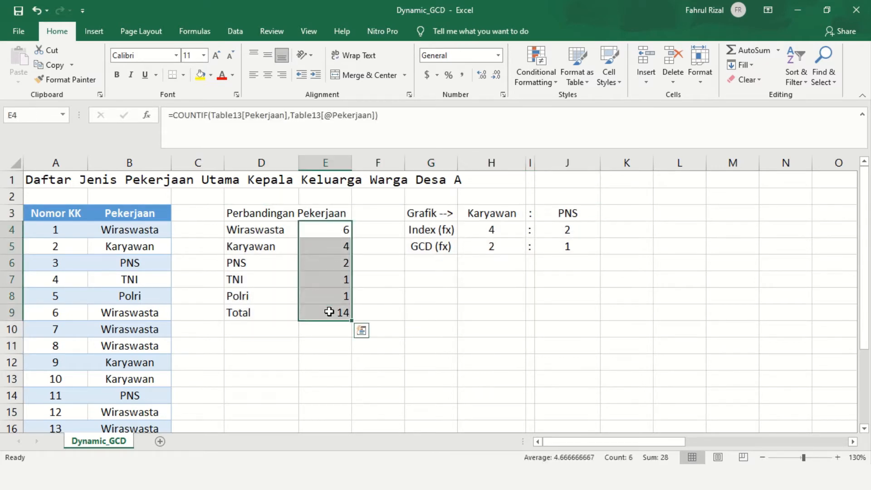
right_click(333, 278)
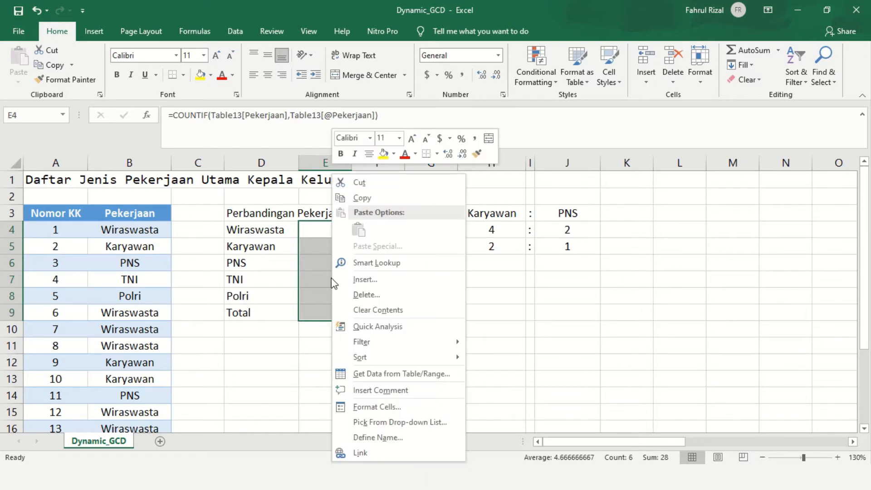
click(399, 309)
- Clear the Index and GCD formulas in H4:H5 and J4:J5
drag(486, 231, 516, 246)
right_click(515, 245)
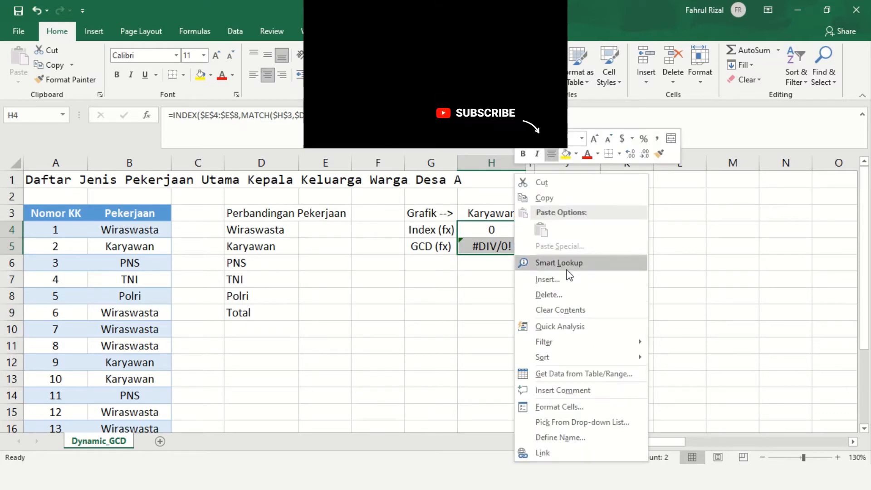
click(576, 309)
drag(579, 226, 579, 247)
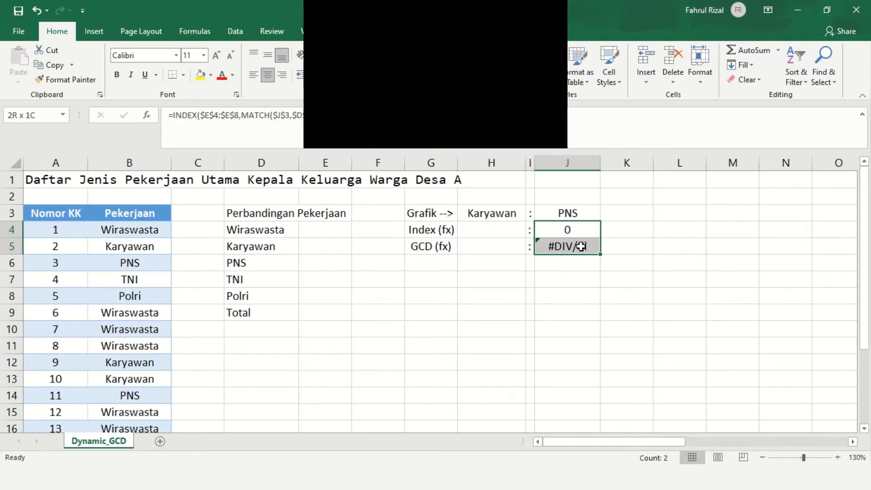
right_click(585, 241)
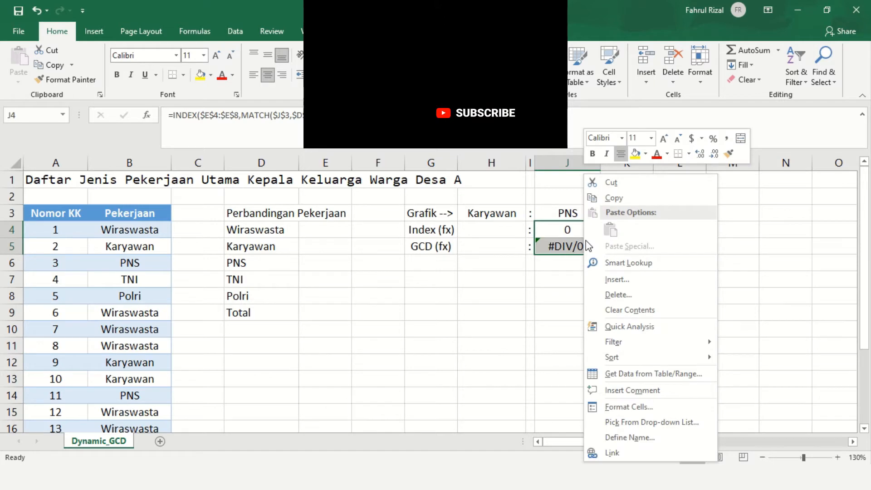
click(642, 311)
click(399, 313)
- Count the Wiraswasta entries in E4 with the formula =COUNTIF(Table13[Pekerjaan],D4)
key(alt+Tab)
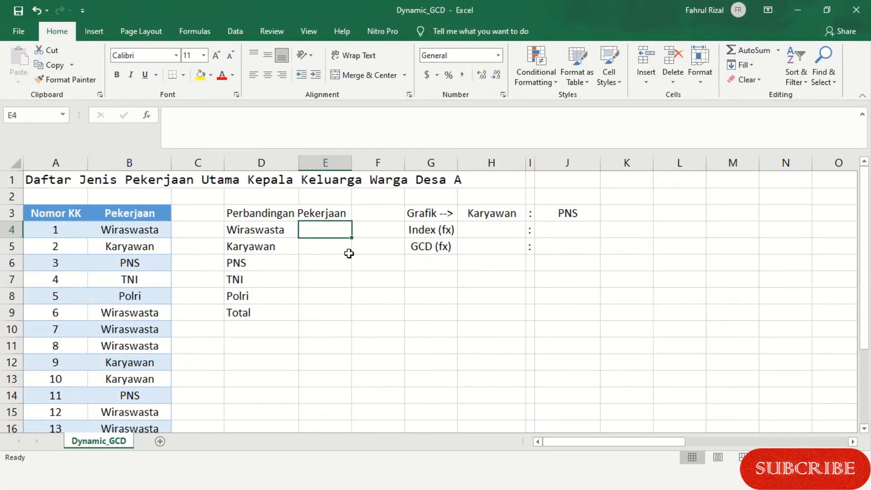
text(=)
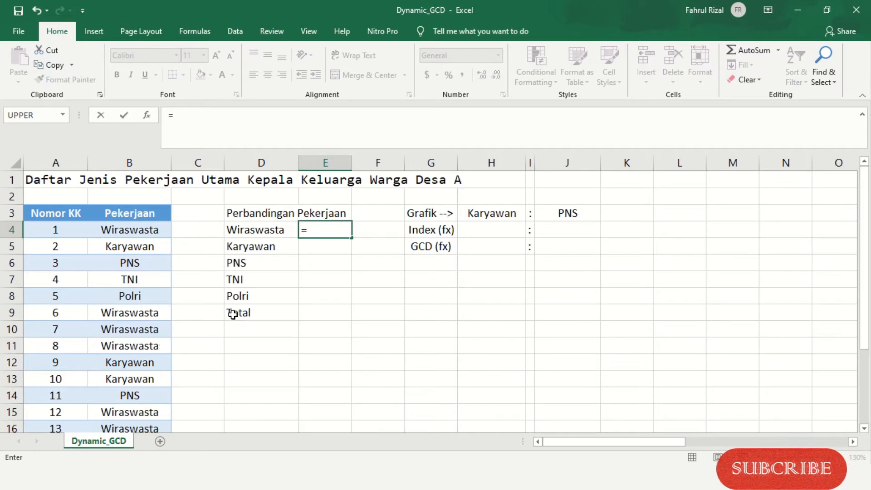
text(co)
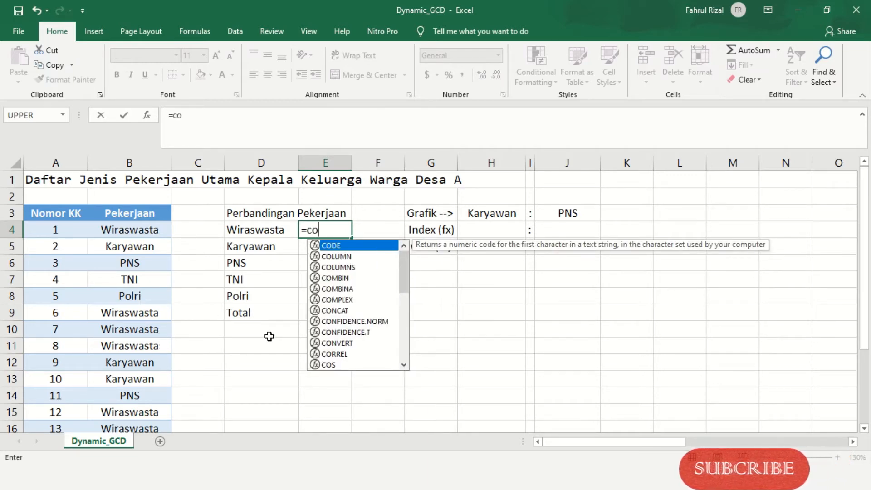
text(unti)
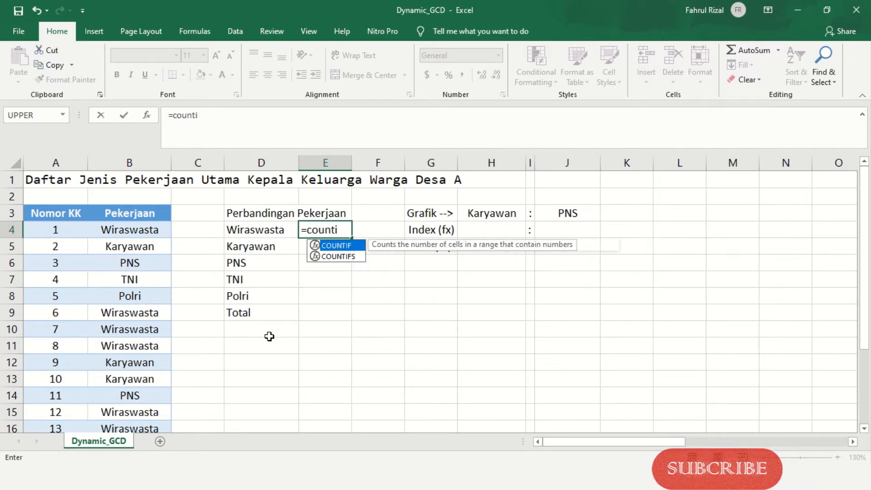
text(f)
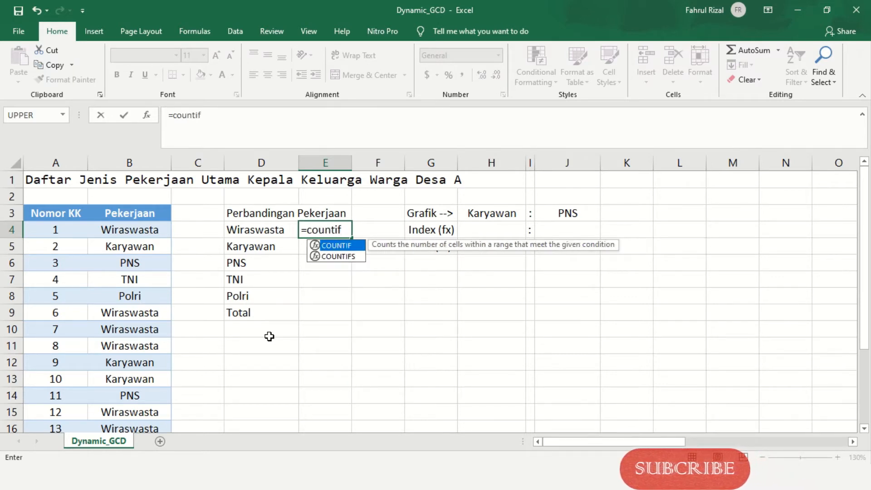
text(())
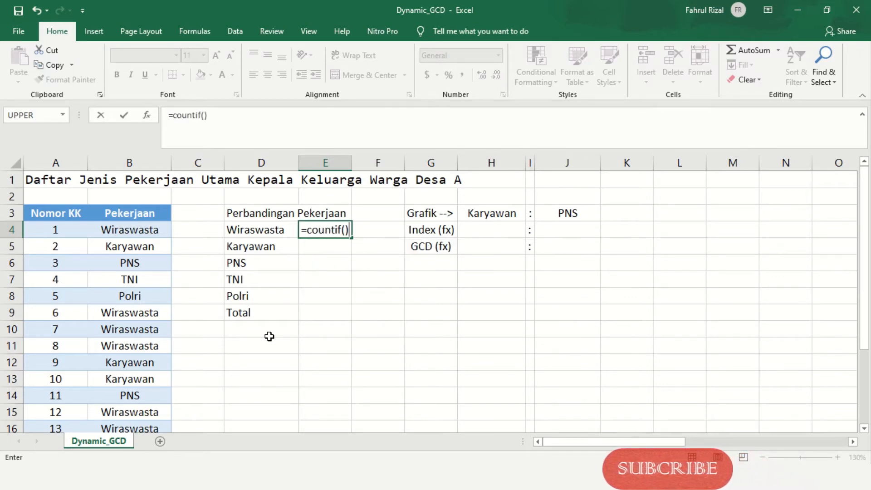
click(205, 117)
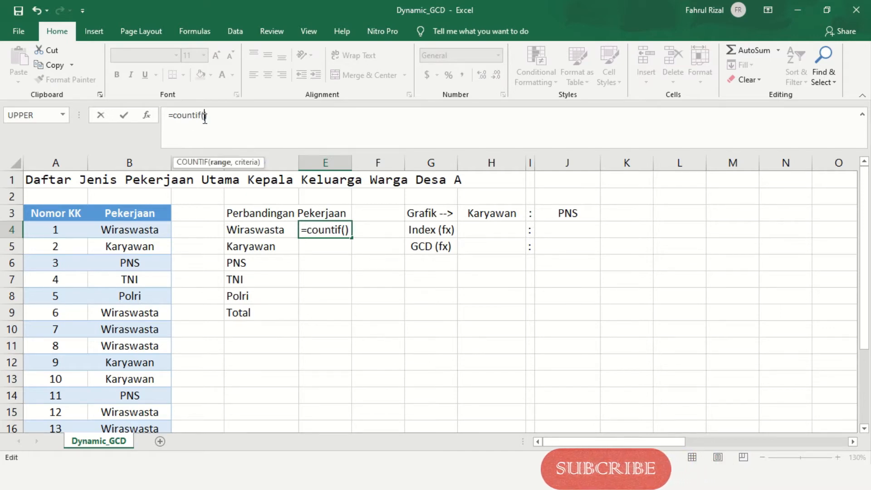
click(142, 230)
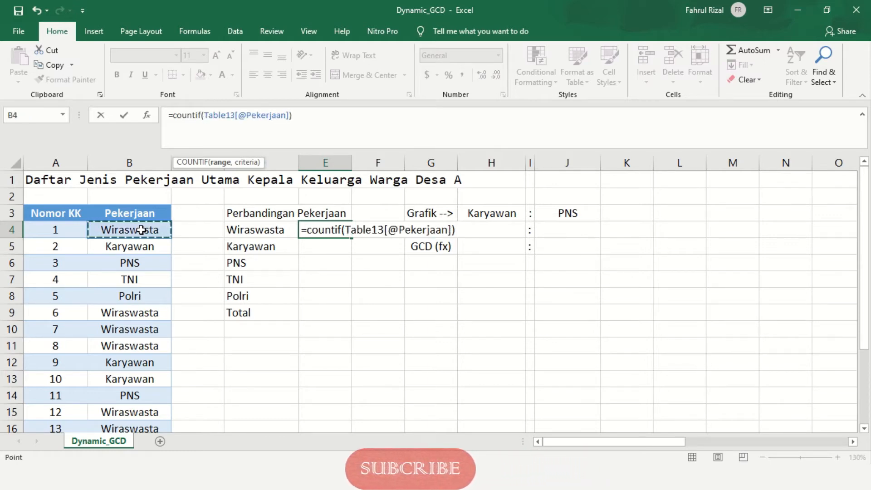
key(ctrl+shift+Down)
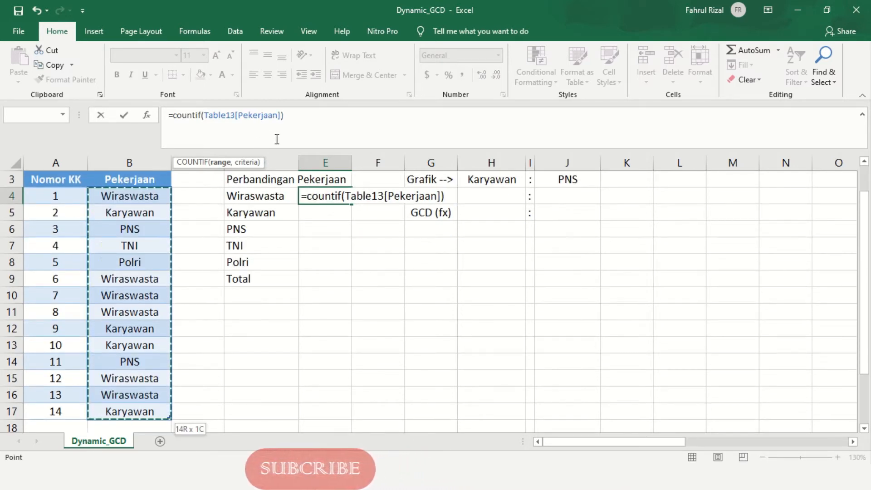
text(,)
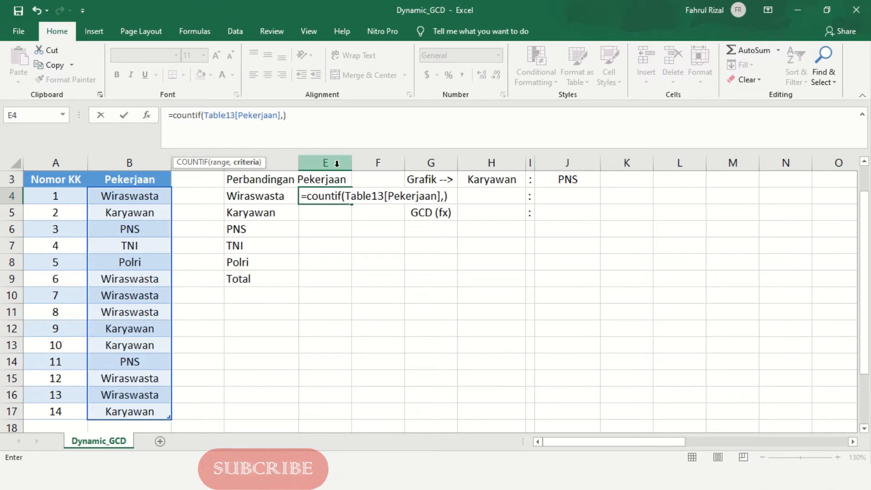
click(262, 199)
key(Return)
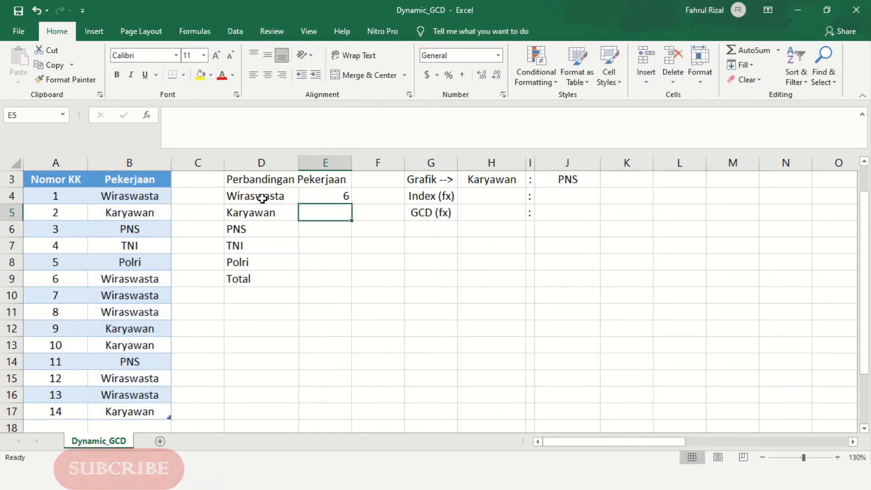
- Check the COUNTIF result in E4 against the individual Wiraswasta entries in the Pekerjaan column
scroll(324, 245, up, 1)
scroll(325, 245, up, 1)
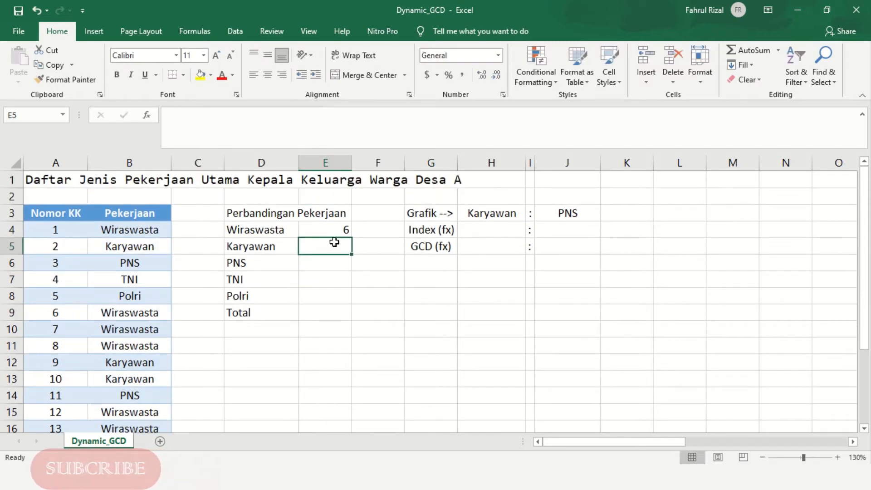
click(338, 227)
scroll(330, 255, down, 1)
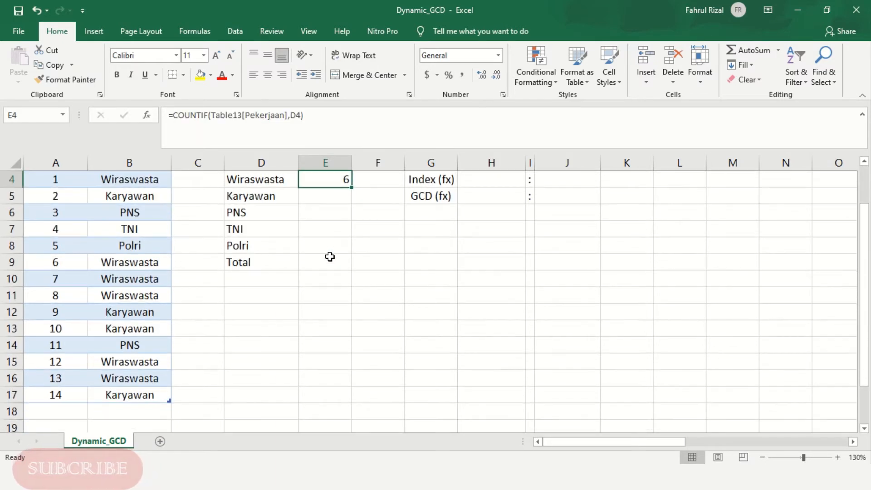
click(137, 384)
click(143, 361)
click(124, 295)
click(127, 278)
click(134, 263)
click(146, 180)
scroll(330, 259, up, 1)
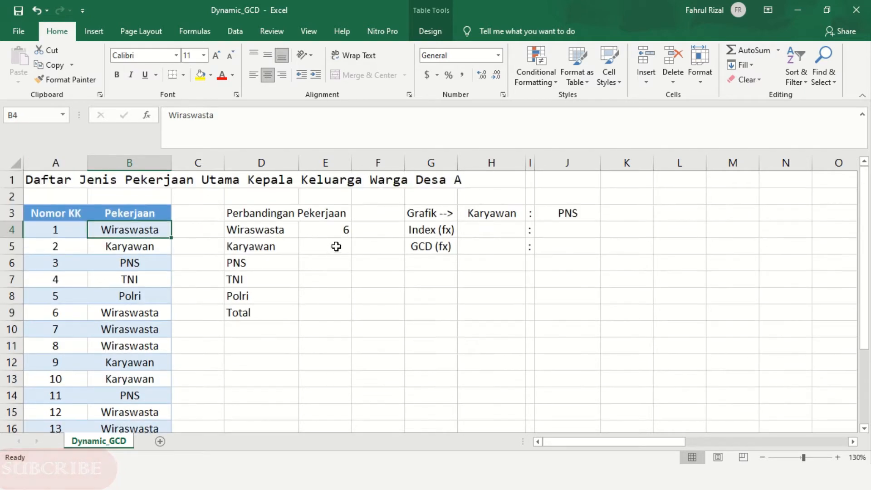
- Copy the COUNTIF formula from E4 down through E8 to count Karyawan, PNS, TNI and Polri
click(335, 246)
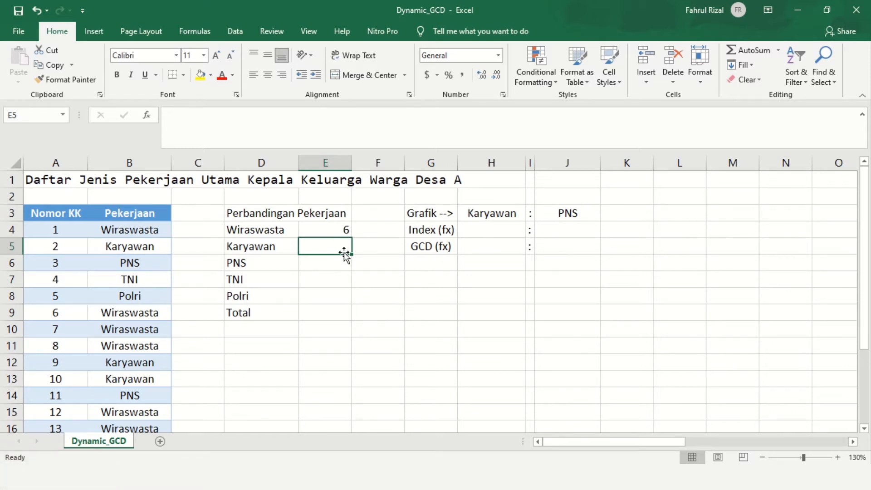
click(344, 230)
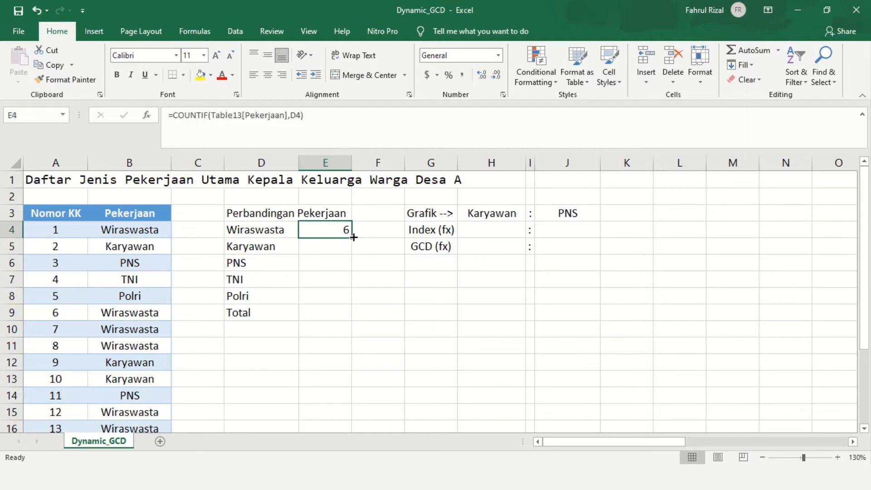
drag(353, 237, 352, 252)
click(322, 238)
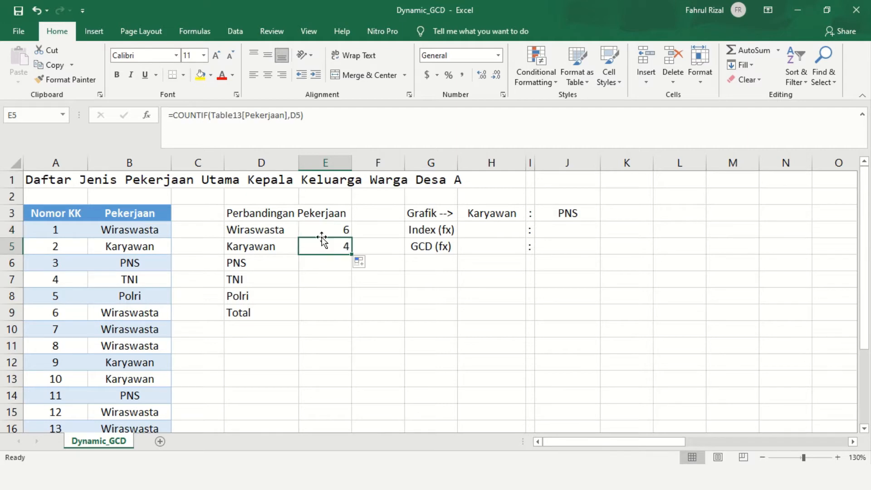
click(342, 131)
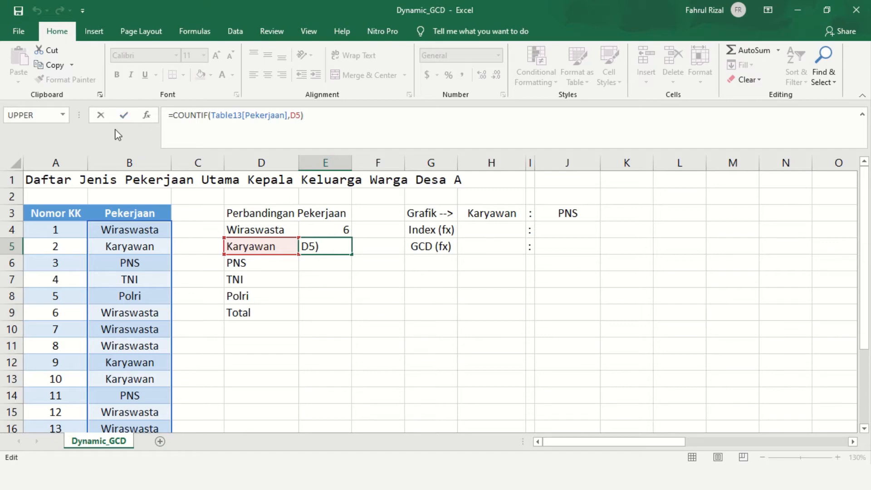
click(124, 115)
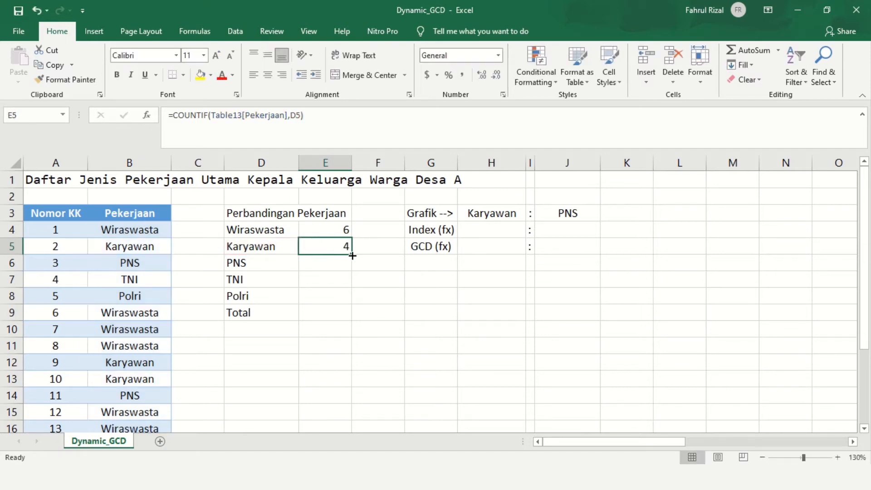
drag(352, 255, 348, 297)
click(337, 258)
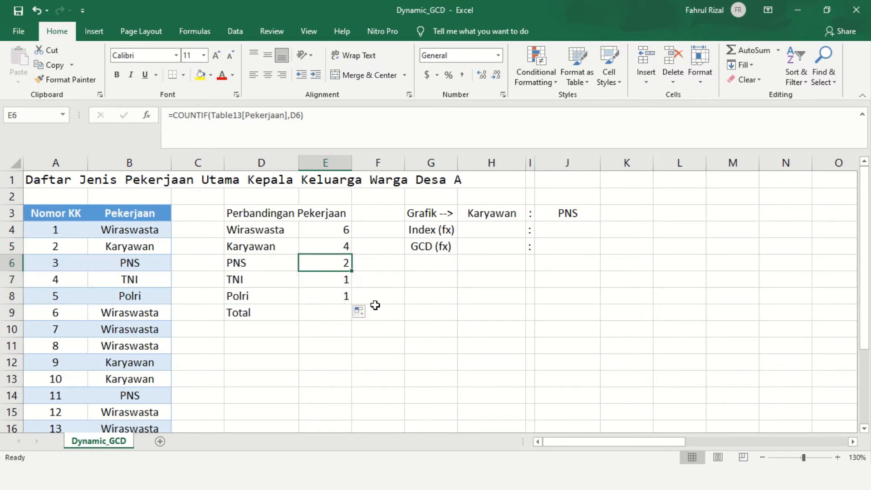
- Compare the Karyawan count in E5 with the individual Karyawan entries in the Pekerjaan column
click(343, 247)
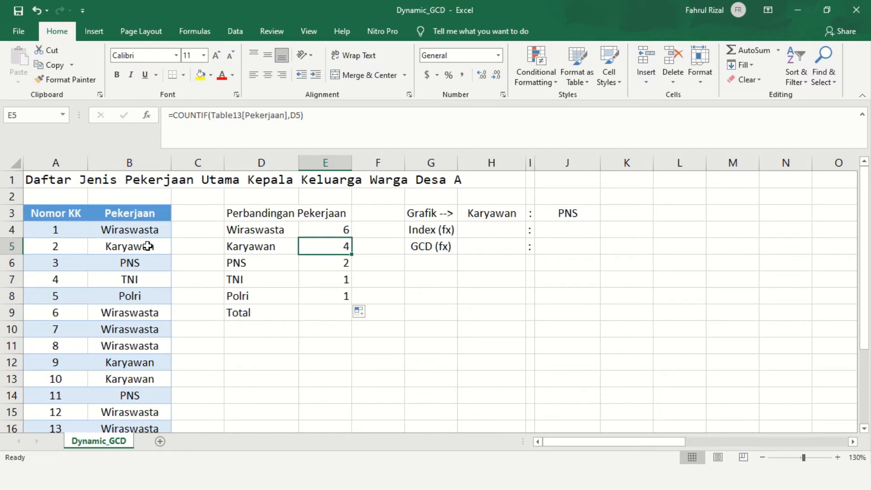
click(148, 246)
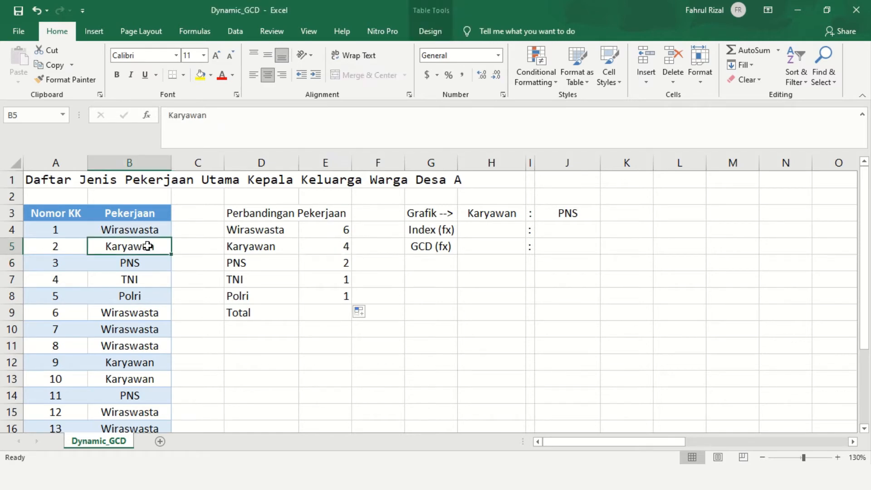
click(142, 363)
click(151, 379)
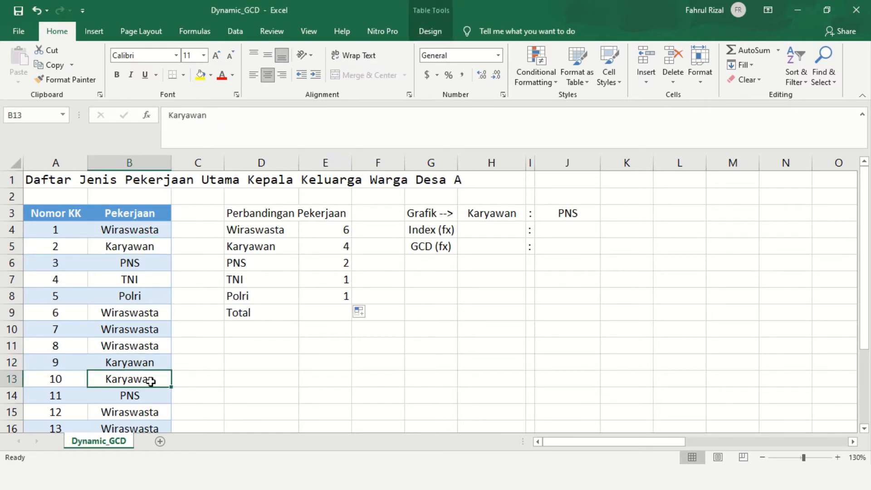
scroll(151, 381, down, 1)
click(149, 393)
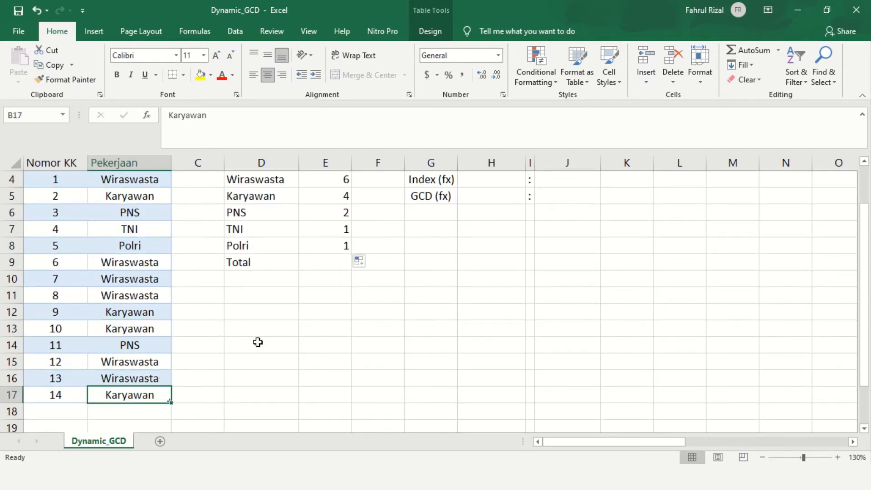
scroll(261, 342, up, 1)
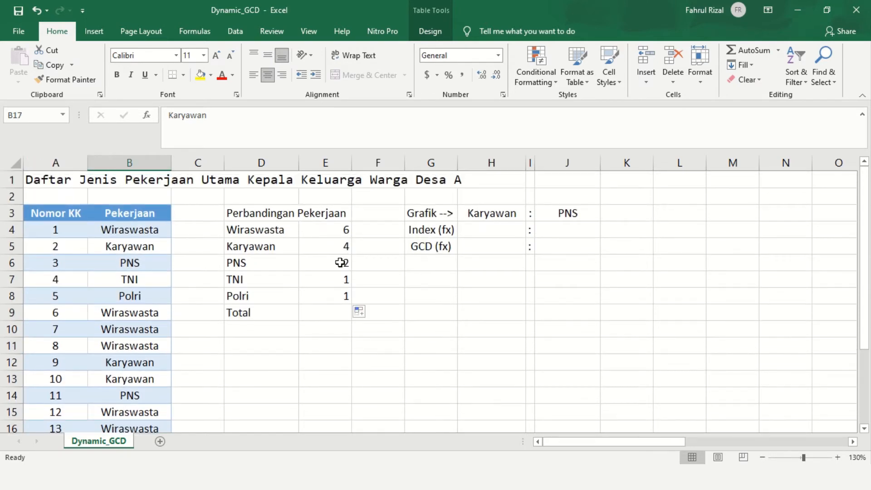
- Total the occupation counts in E9 with =SUM(E4:E8) and check it against the last Nomor KK in the table
click(331, 318)
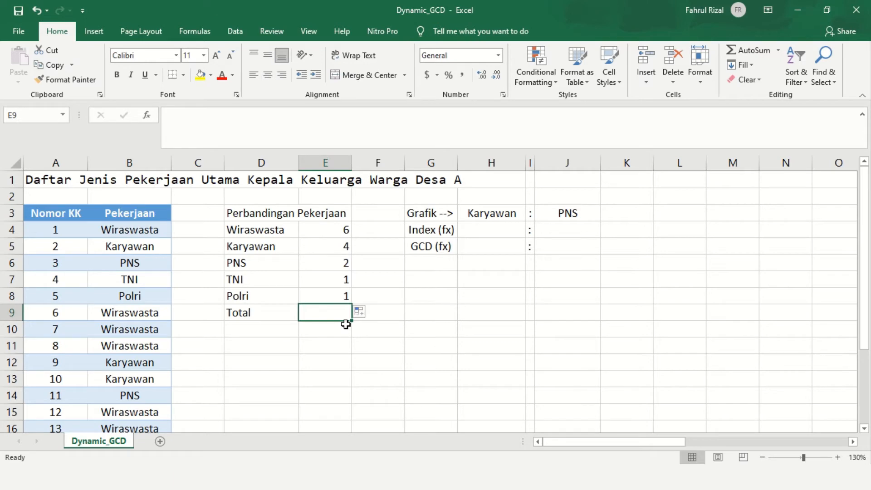
text(=su)
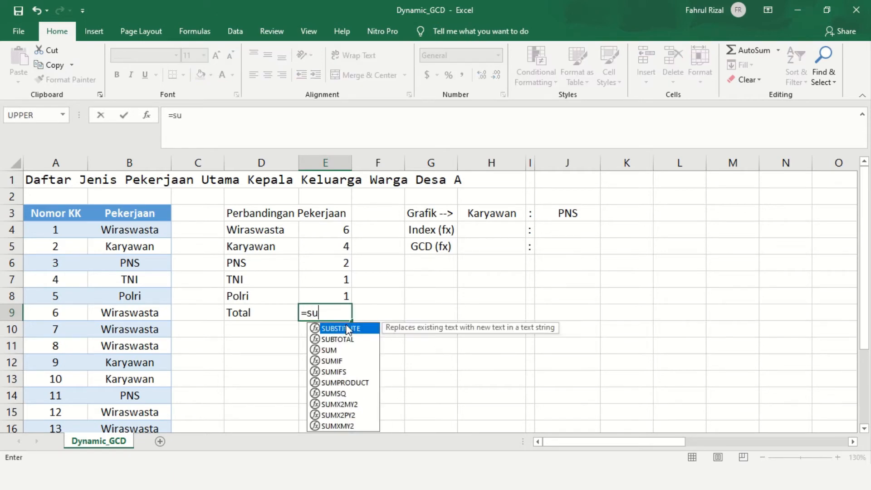
text(m())
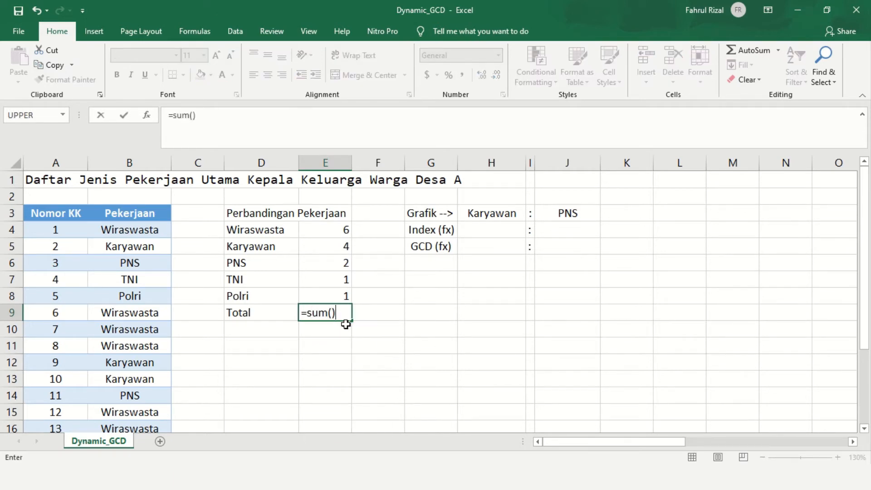
click(193, 115)
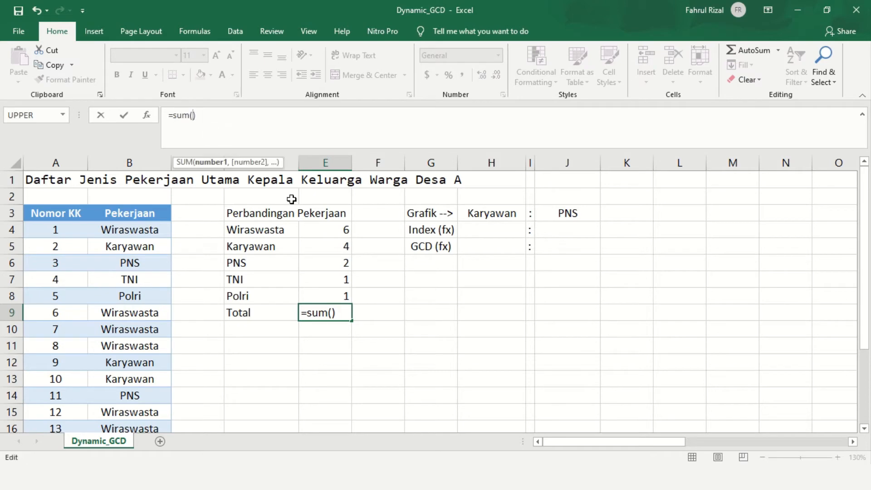
drag(326, 225, 335, 295)
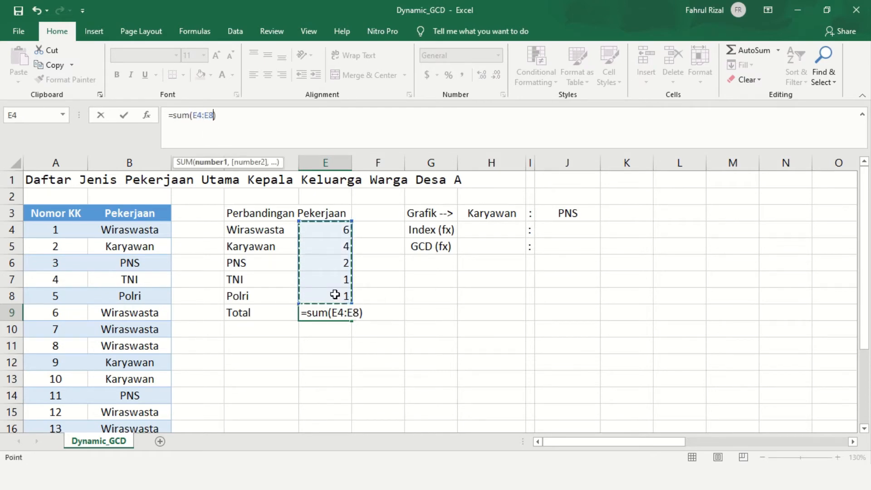
key(Return)
scroll(299, 320, down, 1)
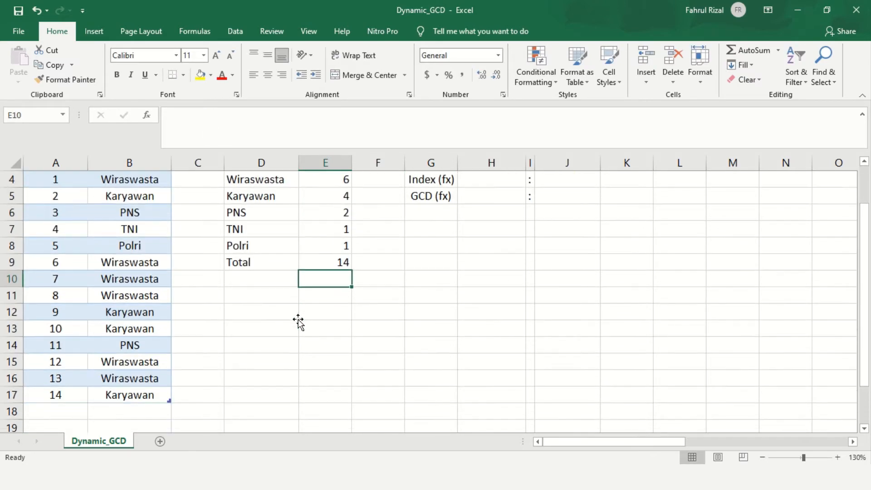
click(54, 395)
click(331, 263)
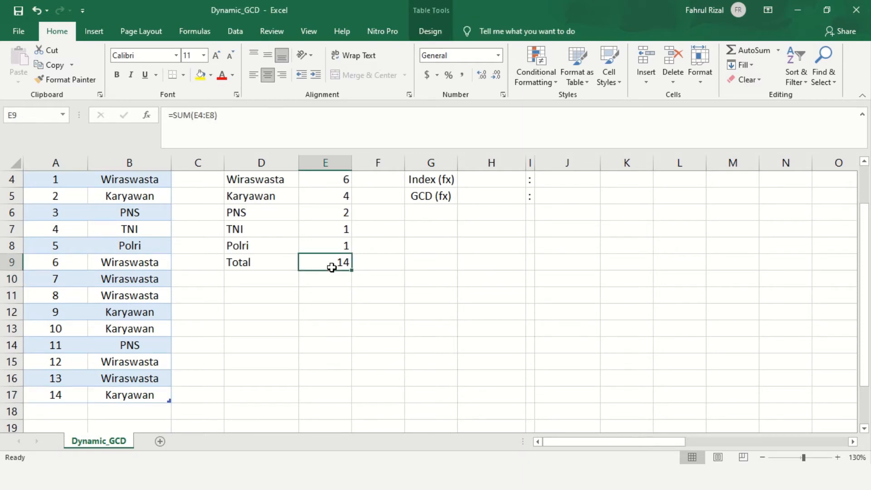
scroll(426, 275, up, 1)
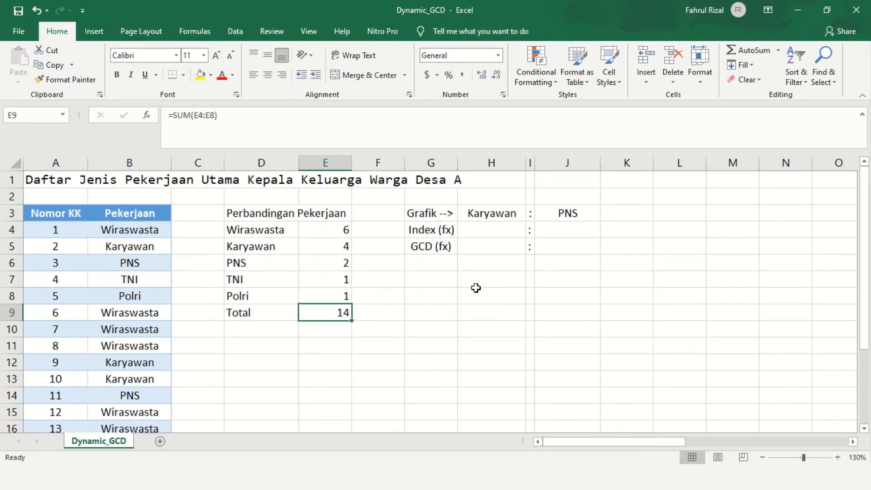
- Choose Wiraswasta as the first compared occupation in H3
click(491, 231)
click(499, 215)
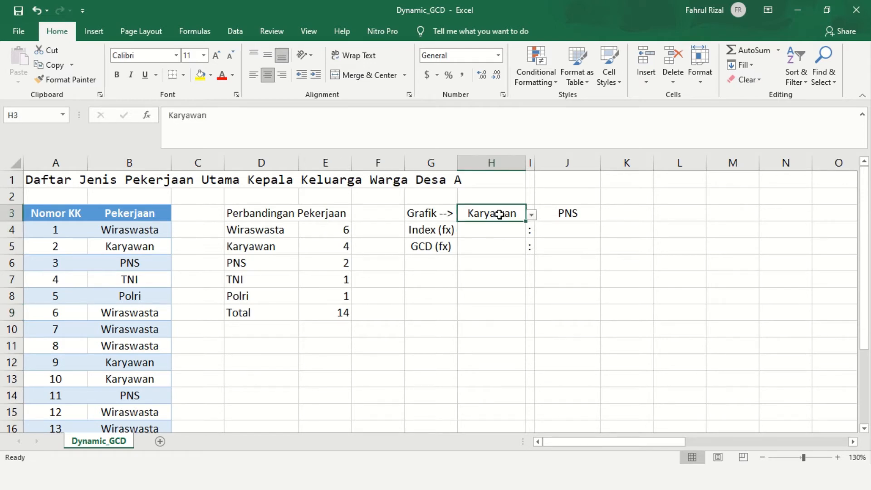
click(533, 218)
click(490, 226)
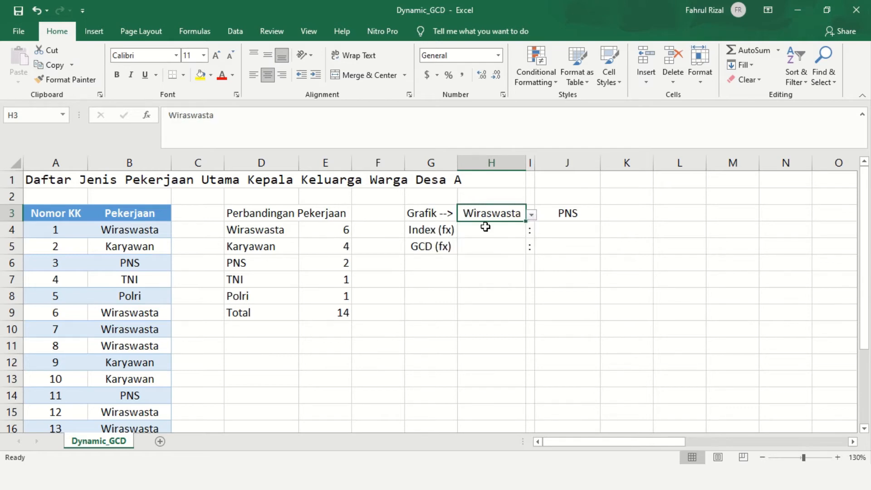
- Choose Polri as the second compared occupation in J3 and check the Wiraswasta and Polri counts in column E
click(564, 217)
click(606, 215)
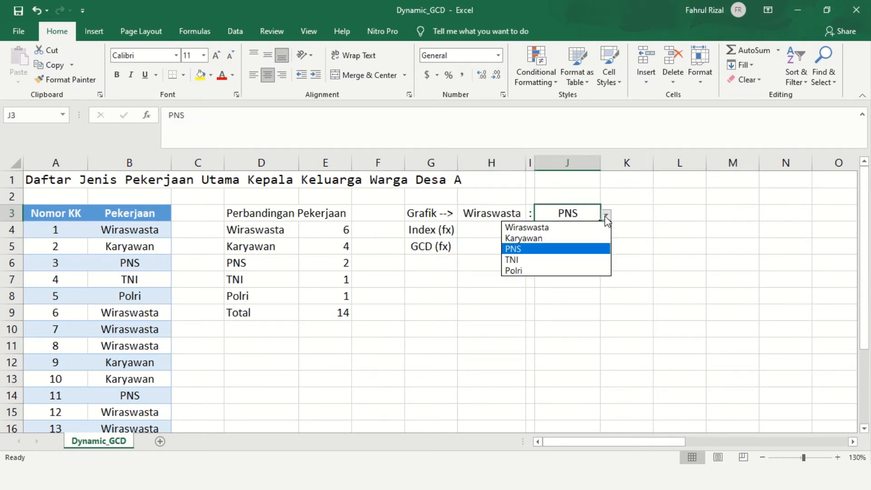
click(552, 271)
click(497, 231)
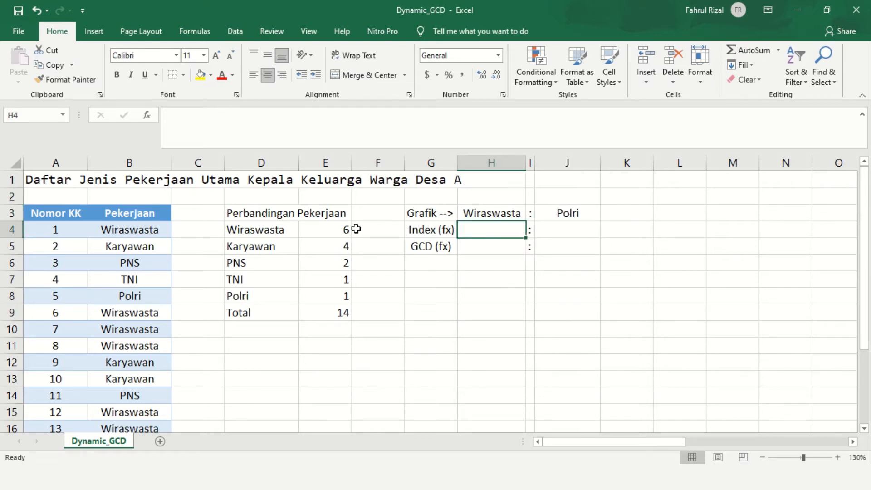
click(336, 227)
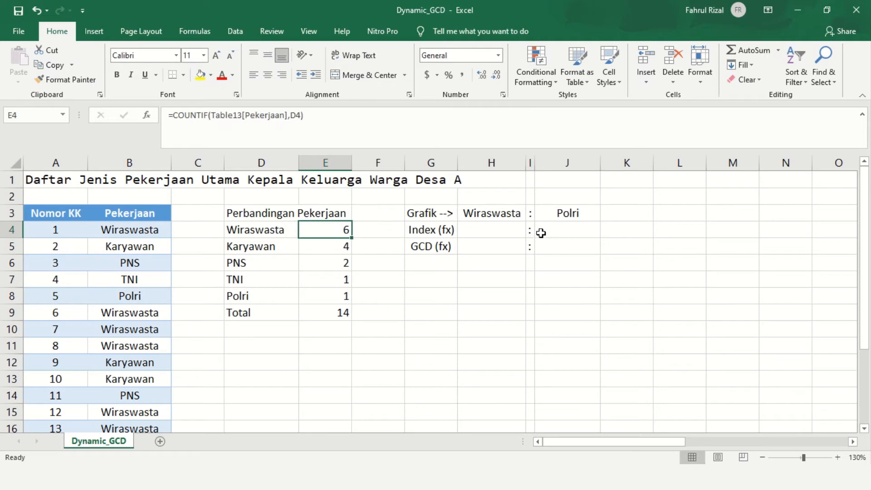
click(341, 296)
- Choose Karyawan as the second compared occupation in J3 and check the Wiraswasta and Karyawan counts in column E
click(583, 215)
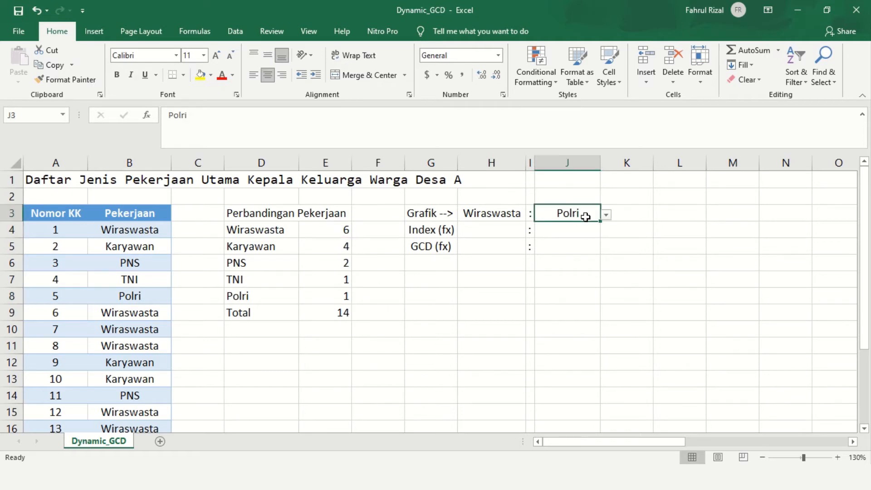
click(605, 215)
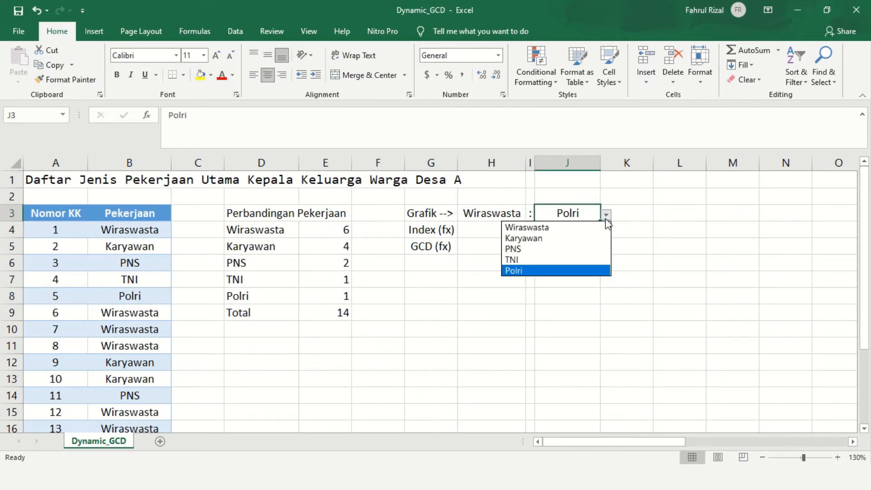
click(549, 238)
click(336, 234)
click(338, 246)
click(508, 230)
click(563, 230)
- Begin an INDEX formula in H4 with the absolute range $E$4:$E$9 as its array
click(493, 232)
text(=)
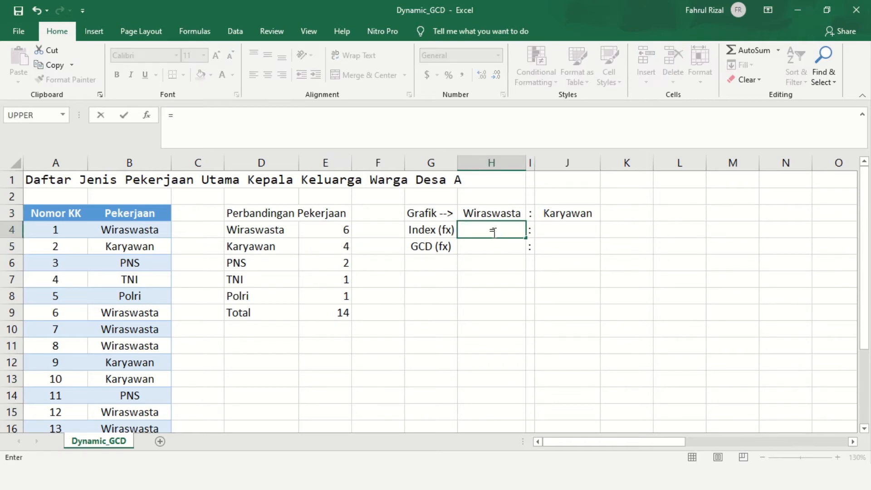
text(in)
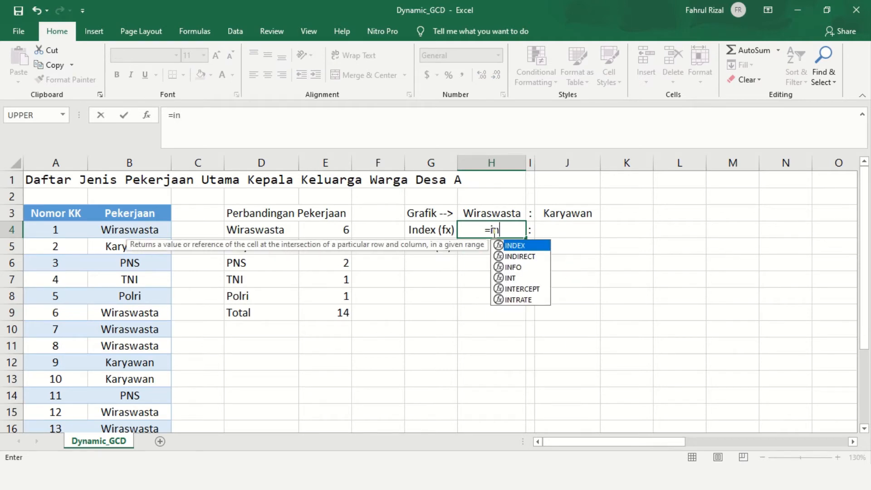
text(dex())
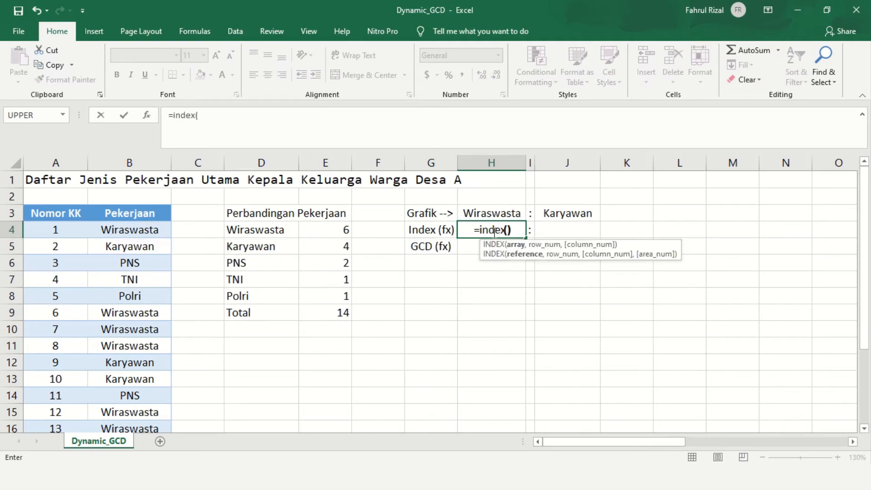
click(198, 115)
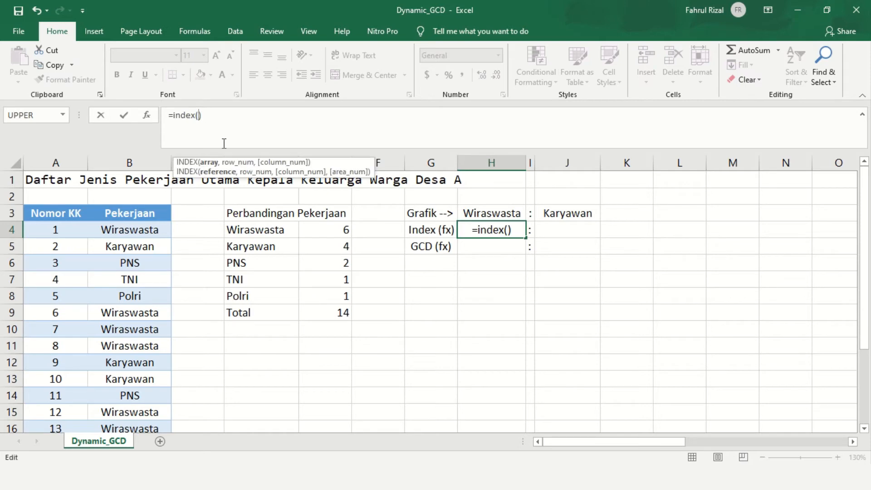
drag(337, 230, 325, 305)
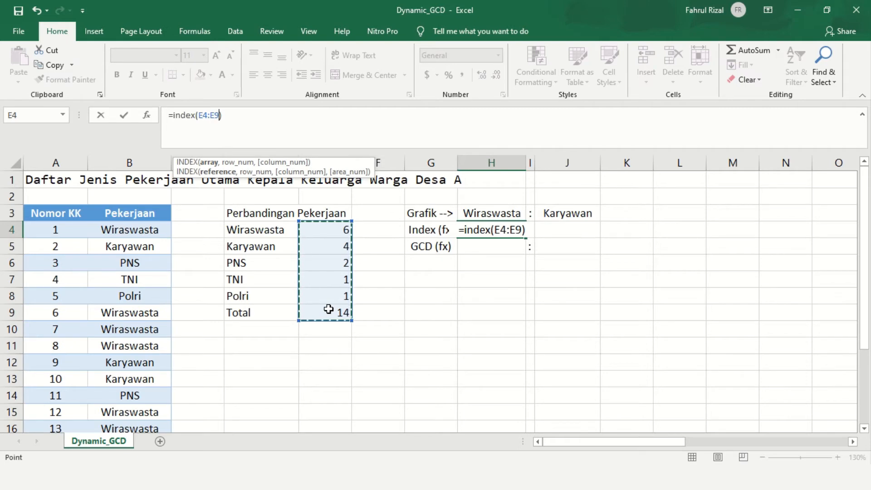
key(F4)
text(,)
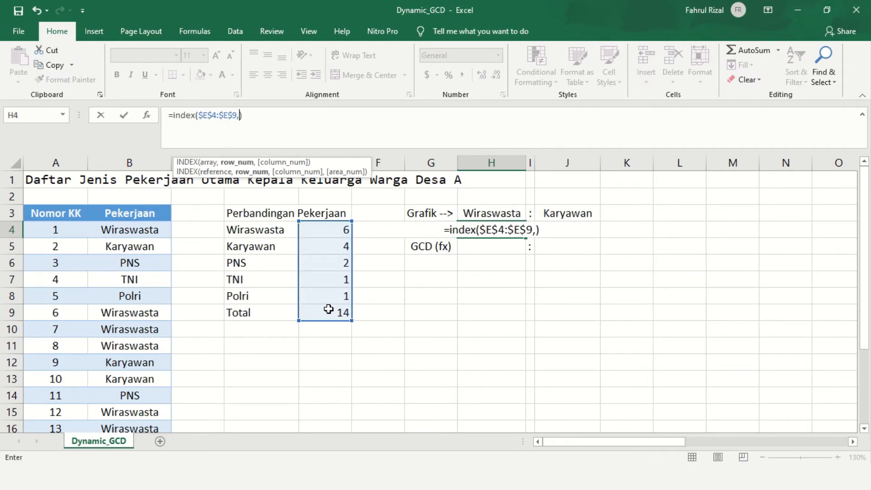
- Complete the H4 formula with MATCH($H$3,$D$4:$D$8,0) as the row number
text(match)
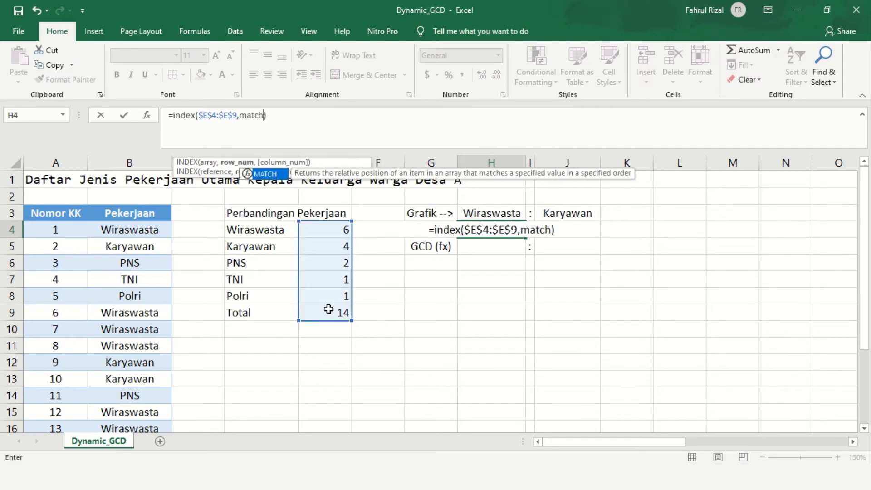
text(())
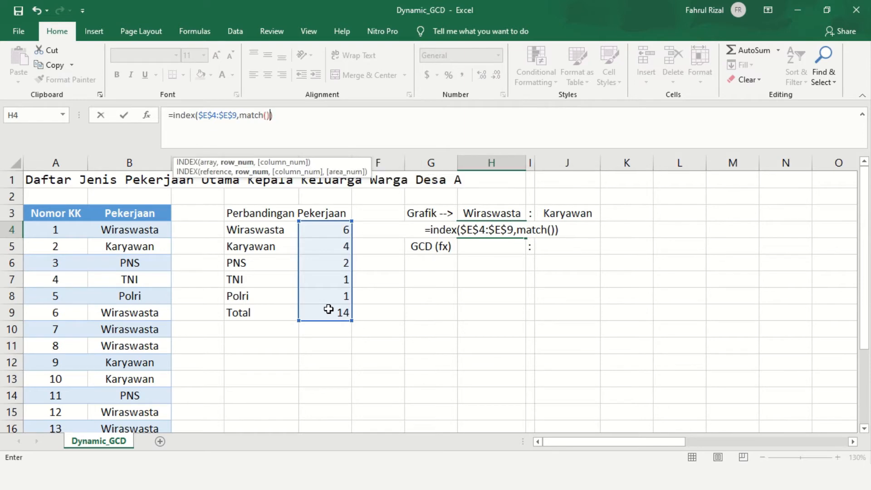
click(267, 115)
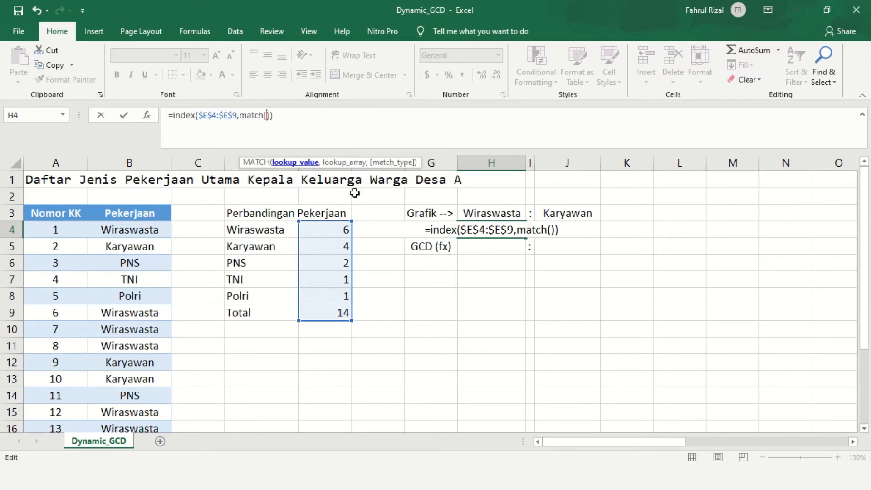
click(494, 213)
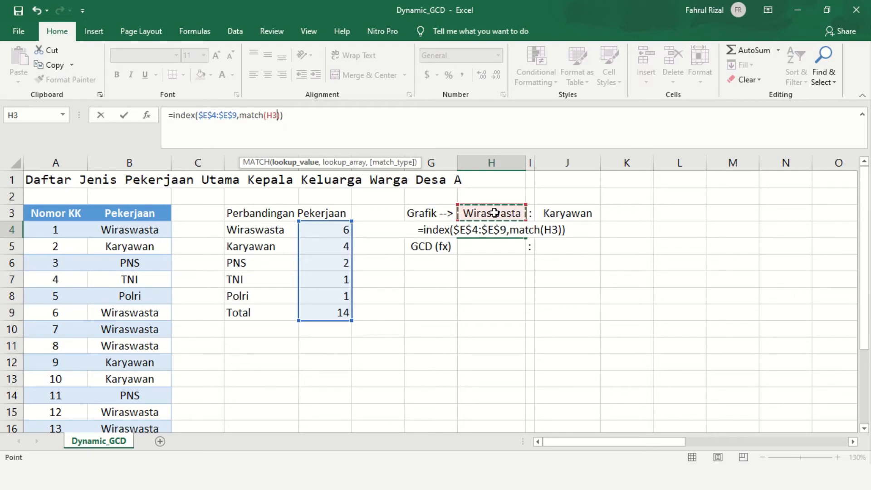
key(F4)
text(,)
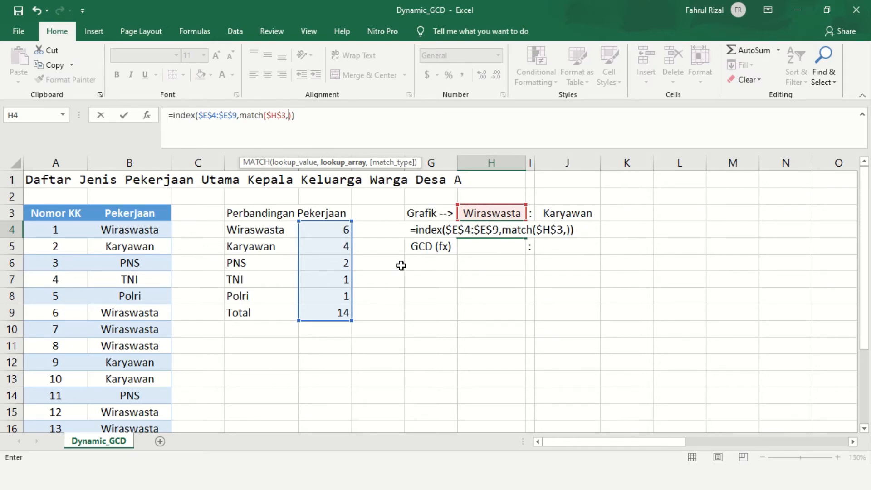
drag(257, 228, 262, 303)
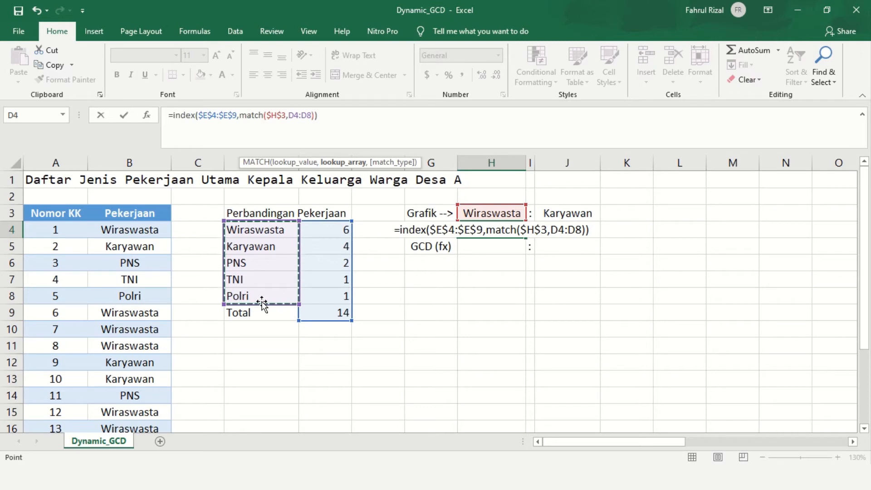
key(F4)
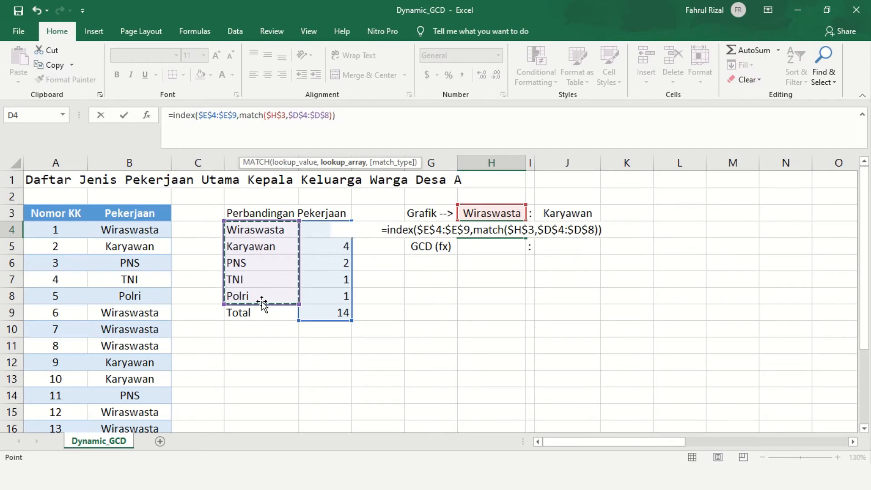
text(,0)
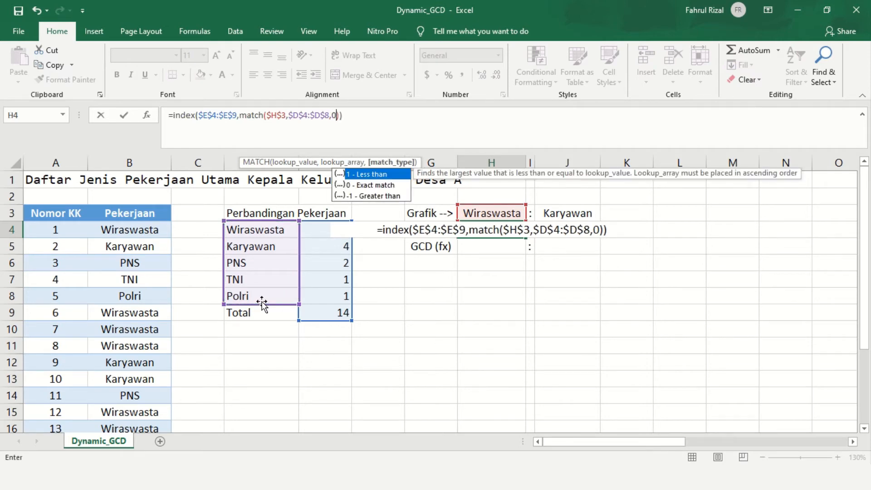
key(Return)
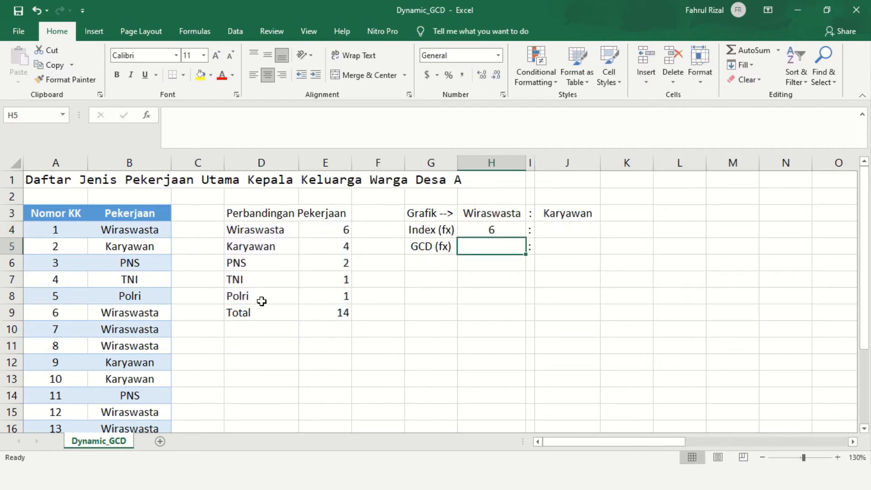
- Reuse the H4 INDEX/MATCH formula in J4 with the lookup value changed to $J$3, and compare both cells
click(490, 231)
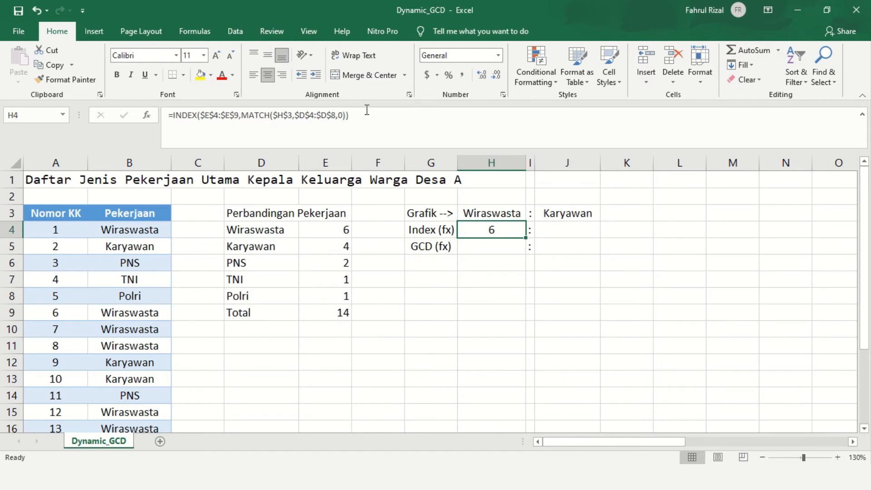
drag(368, 114, 165, 121)
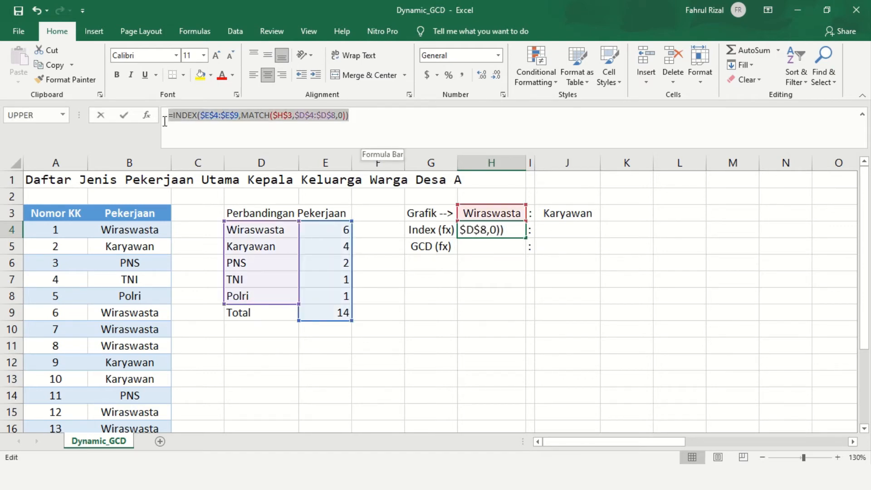
key(ctrl+c)
key(Escape)
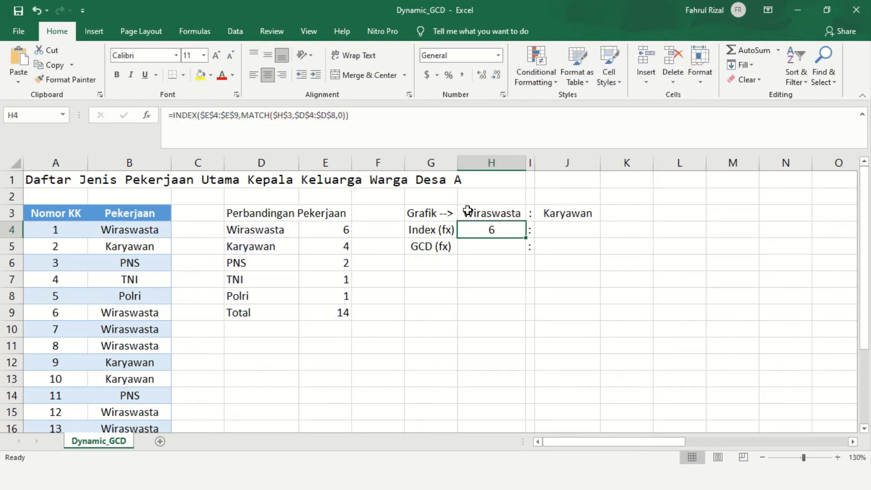
click(551, 229)
click(321, 126)
key(ctrl+v)
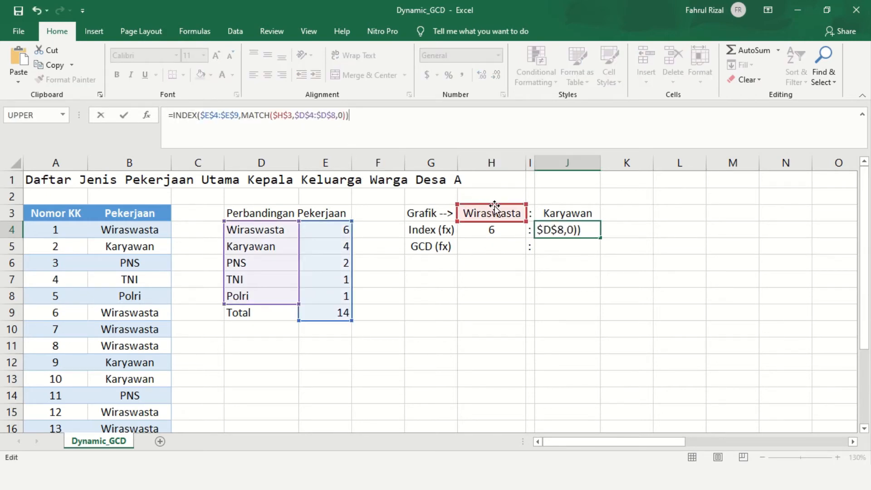
drag(519, 214, 558, 220)
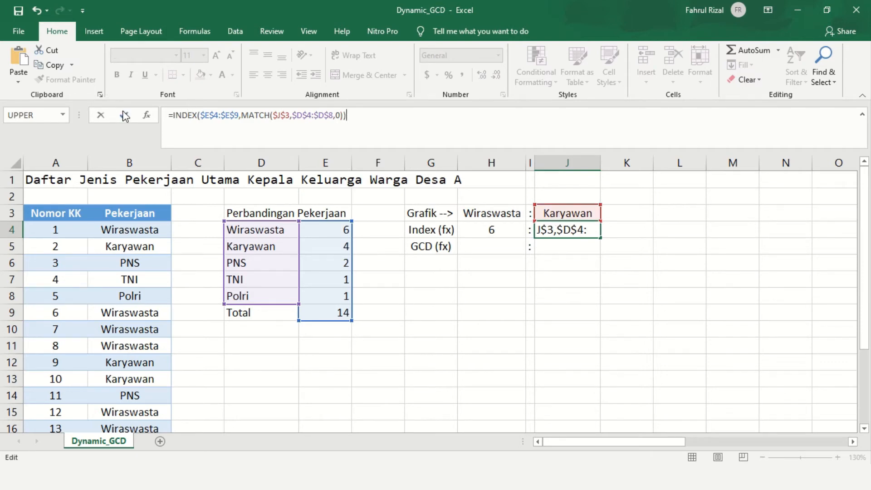
click(125, 116)
click(497, 233)
click(561, 232)
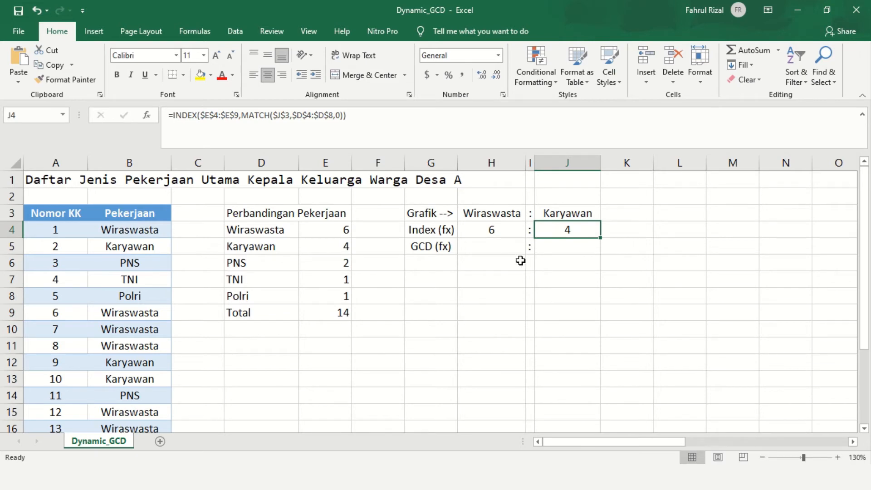
- Enter =GCD(H4,J4) in H5 to get the greatest common divisor of the two index counts
click(499, 233)
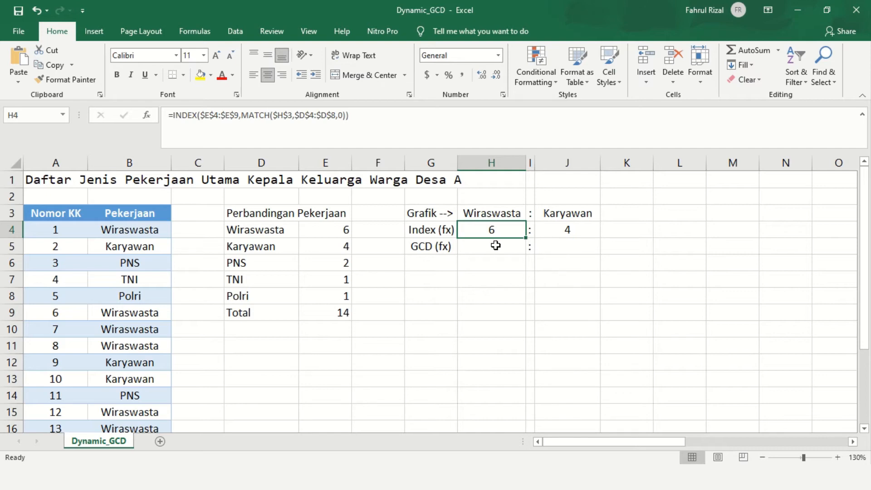
click(481, 245)
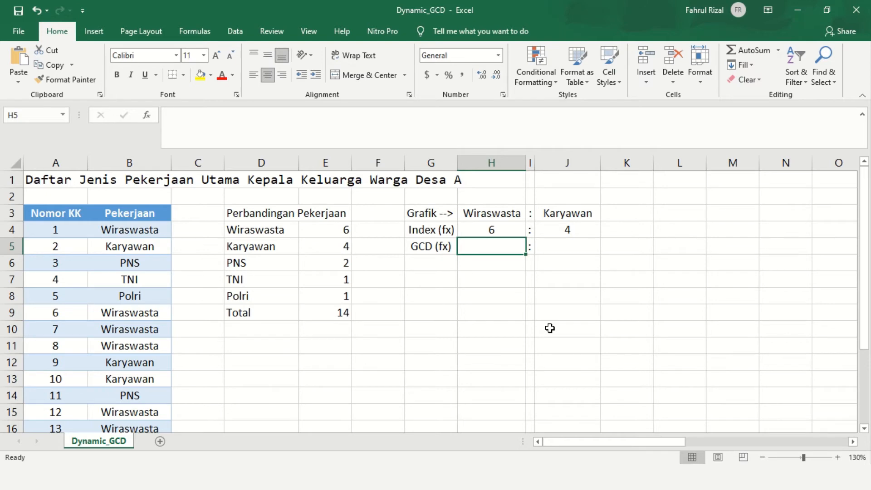
text(=)
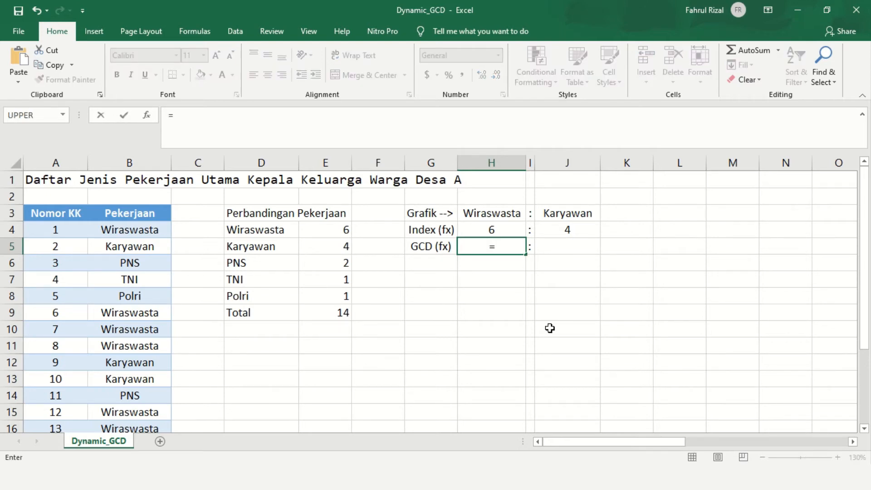
text(g)
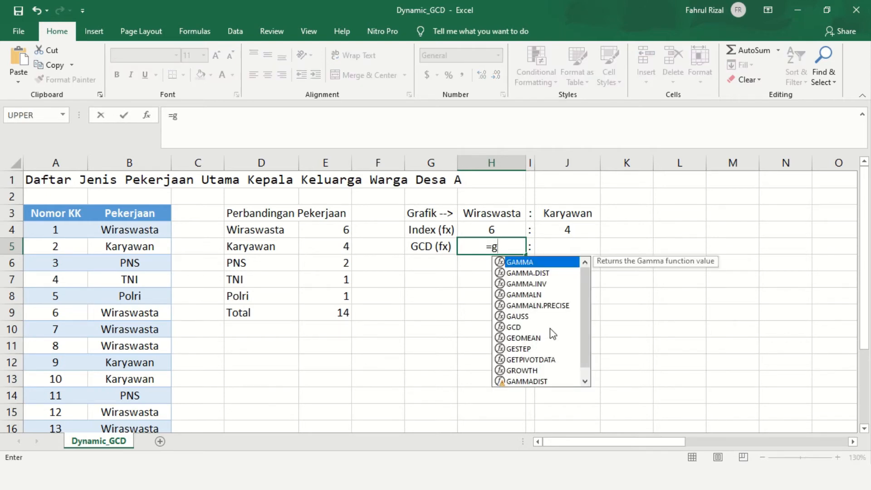
text(cd)
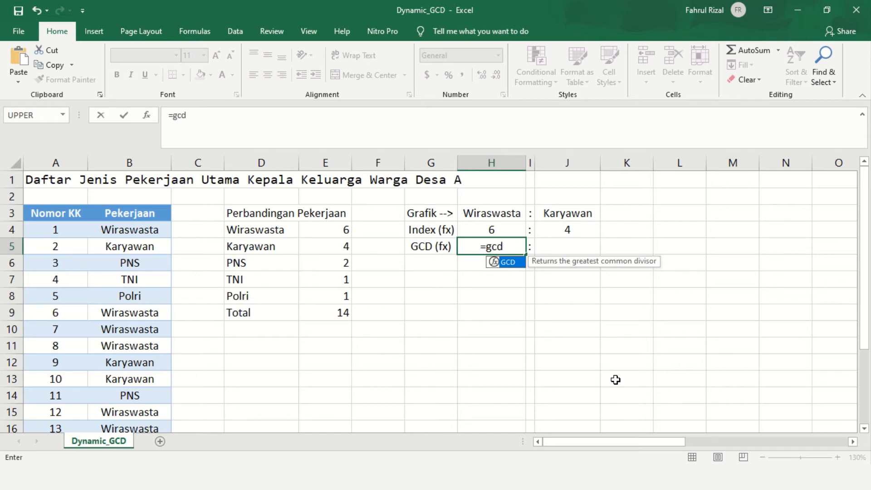
text(())
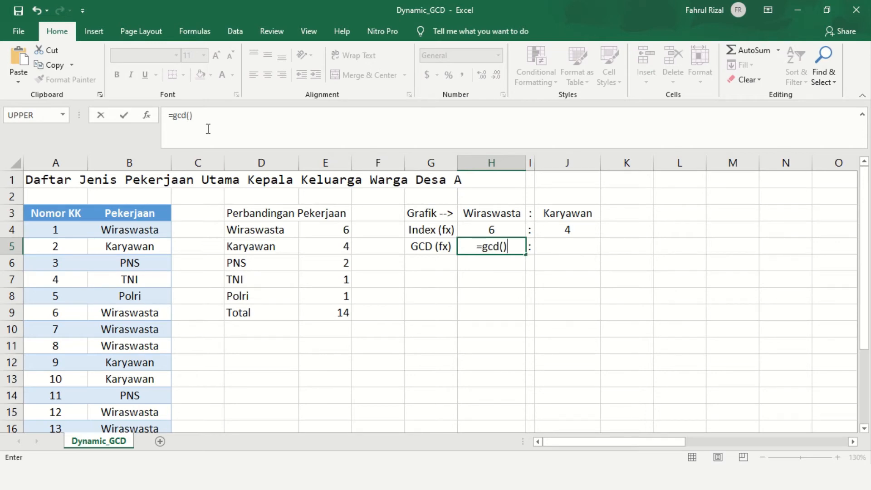
click(191, 115)
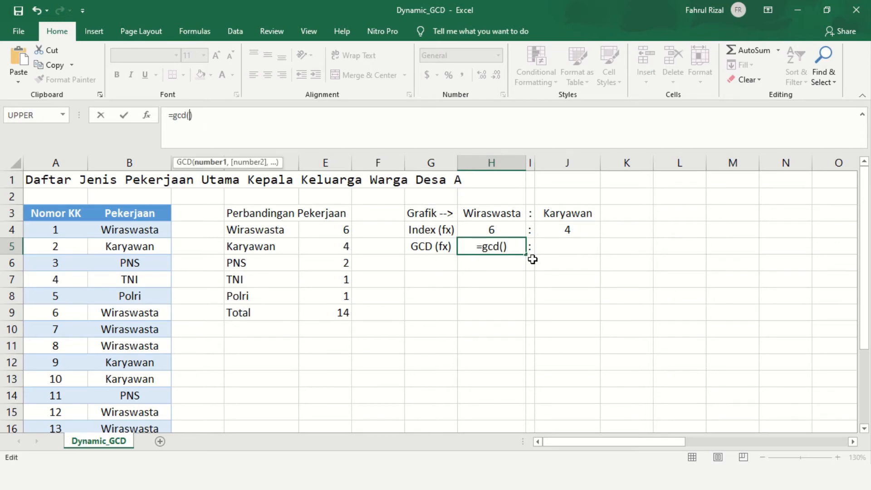
click(488, 228)
text(,)
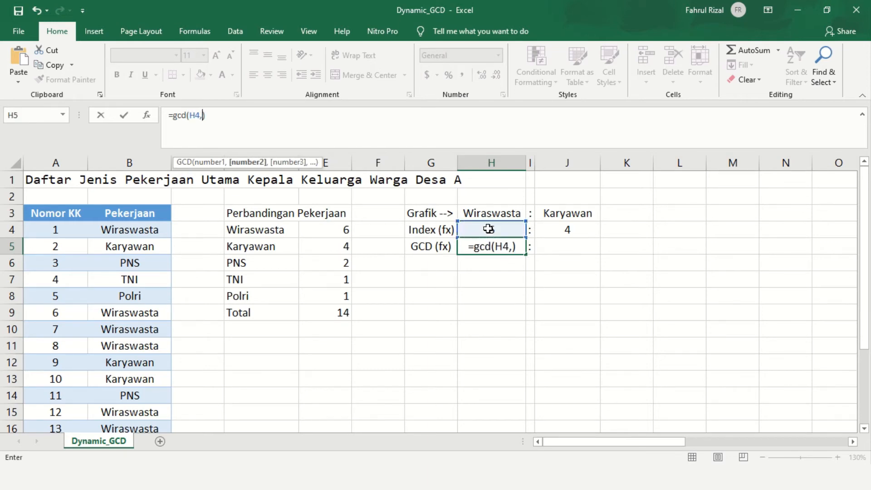
click(571, 232)
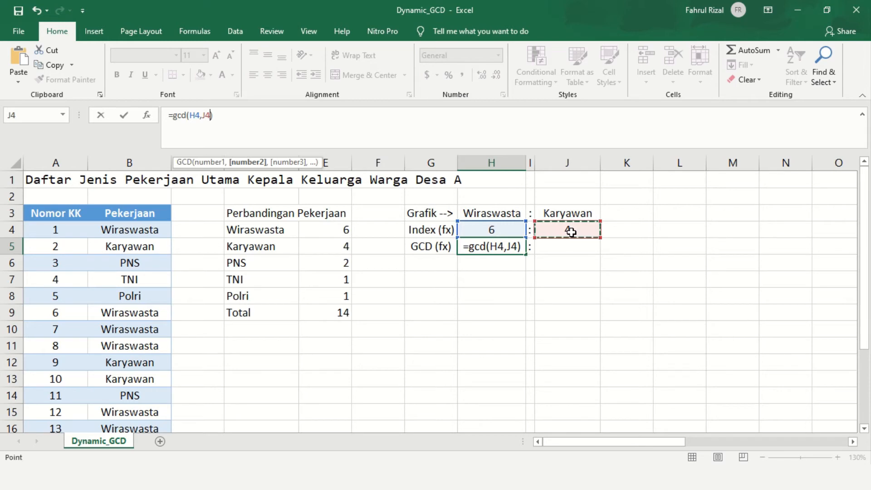
key(Return)
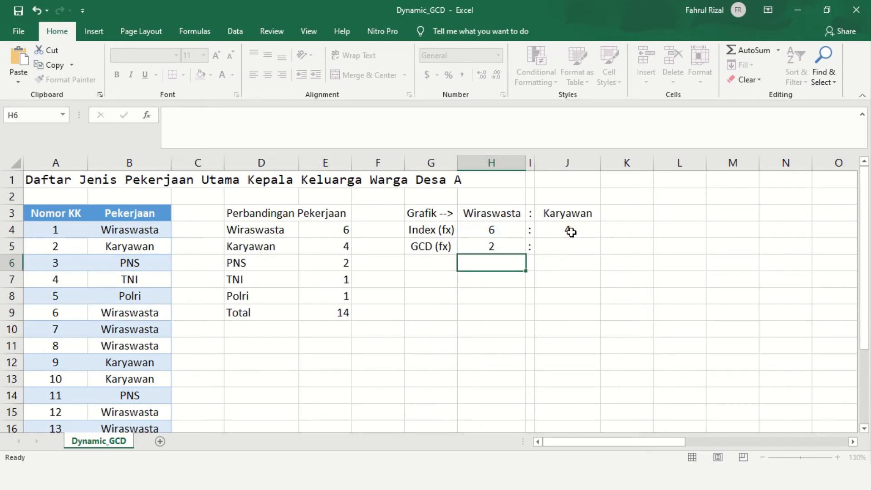
- Extend the H5 formula to =H4/GCD(H4,J4) so the first count is divided by the common divisor
click(494, 248)
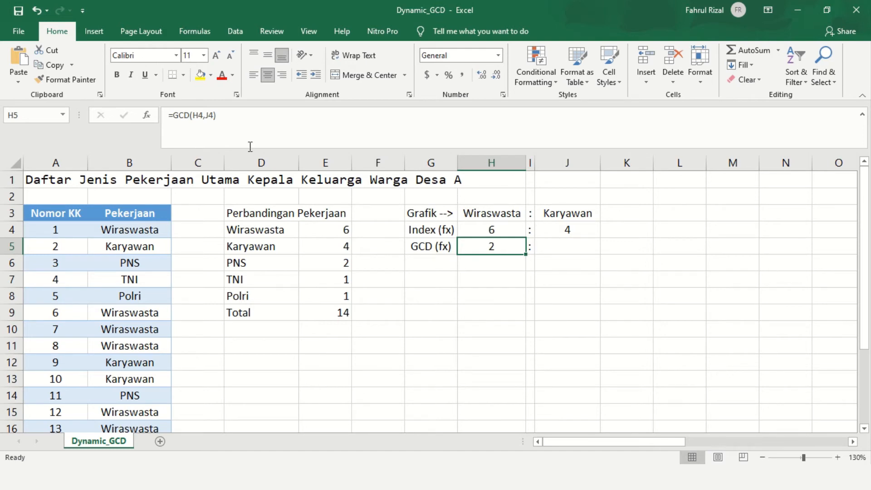
click(174, 116)
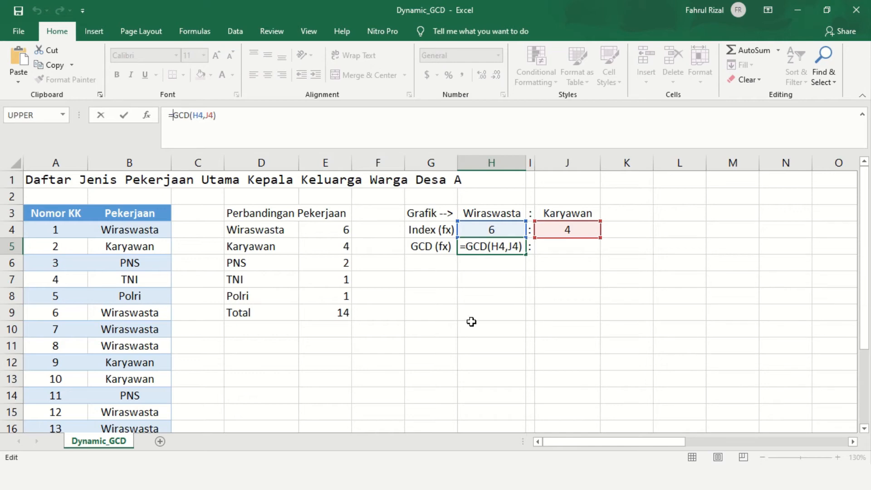
click(506, 227)
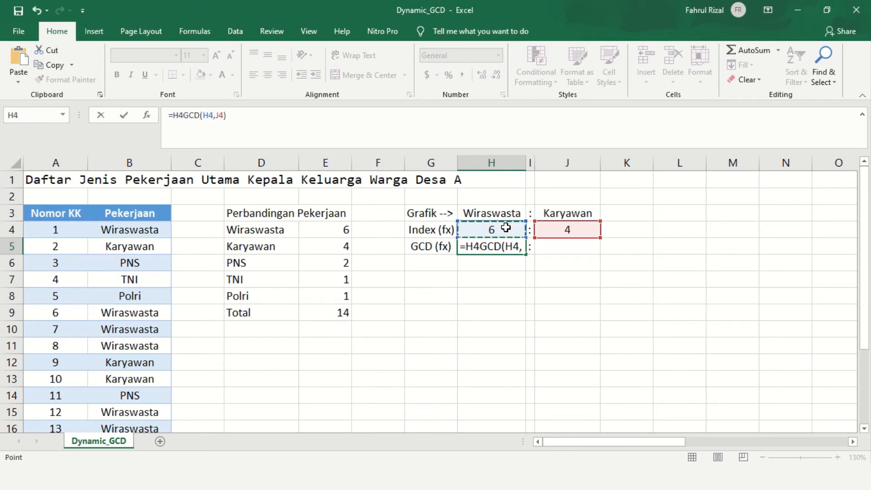
text(/)
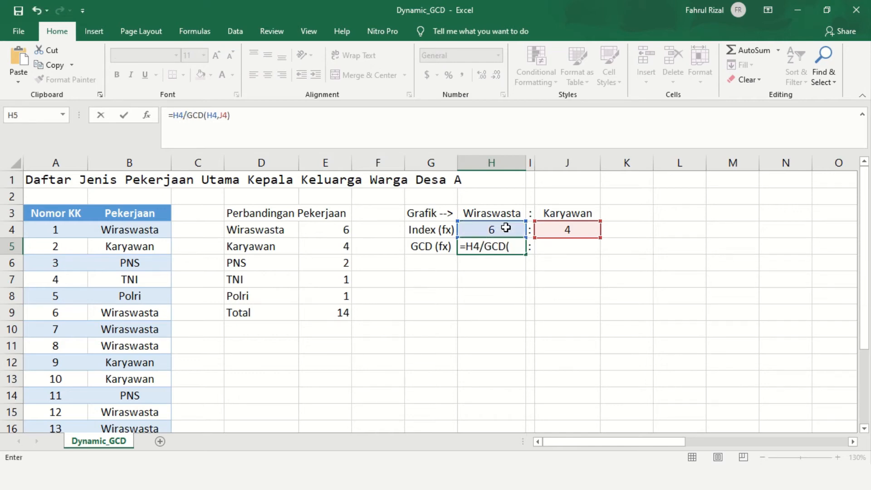
click(125, 117)
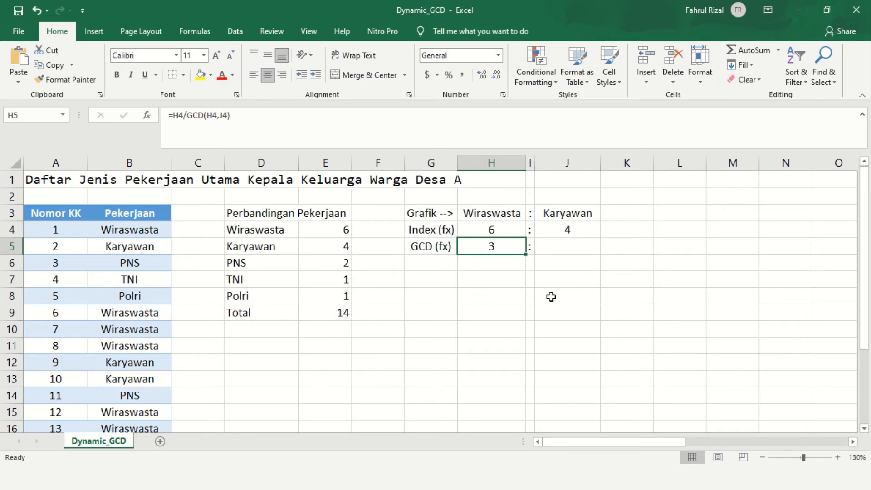
- Try copying cell H5 into J5 and moving the pasted formula's dividend reference to H4
key(ctrl+c)
click(575, 248)
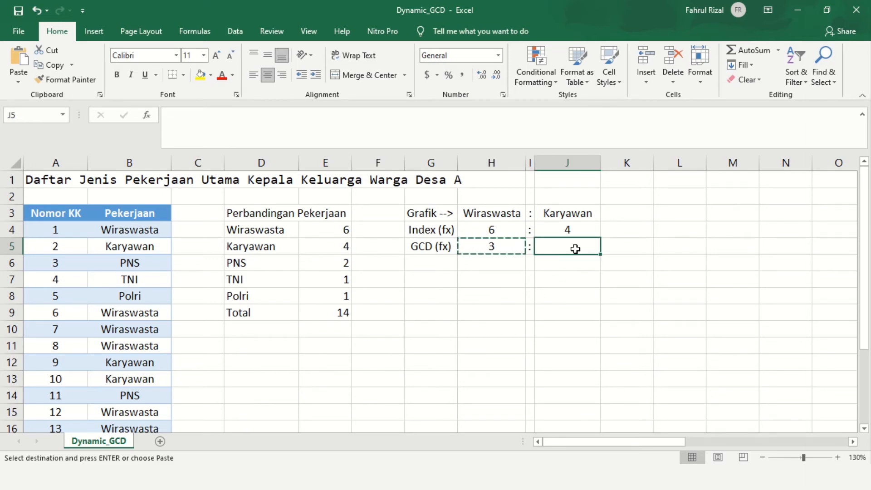
key(ctrl+v)
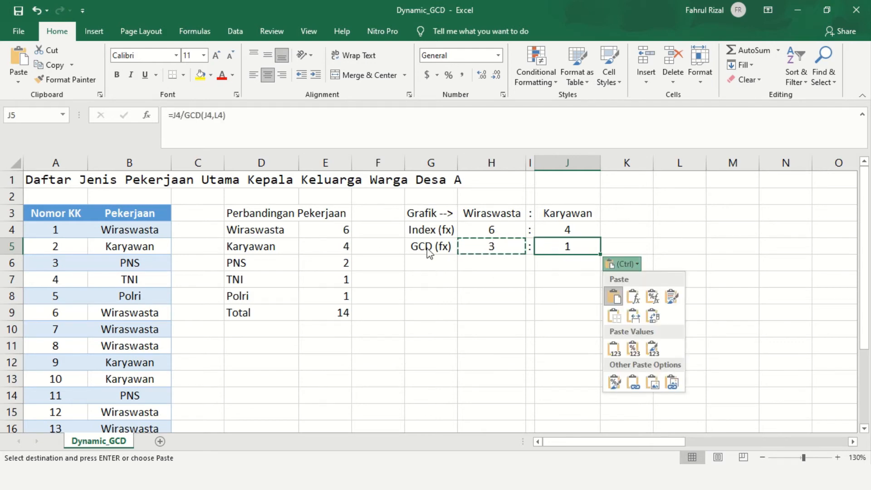
key(Escape)
click(373, 132)
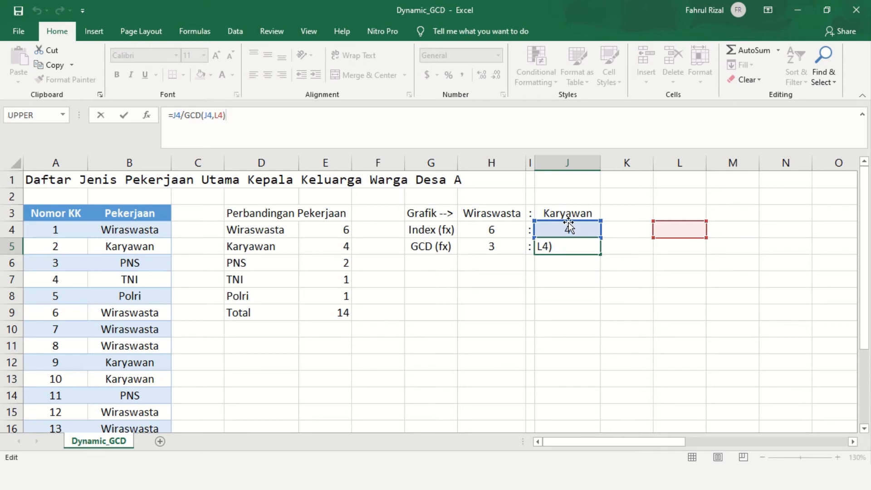
drag(569, 222, 501, 229)
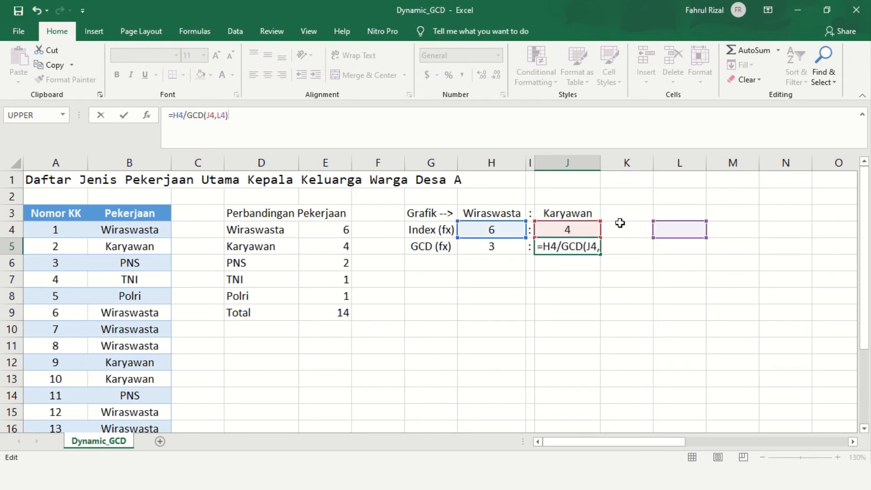
click(100, 116)
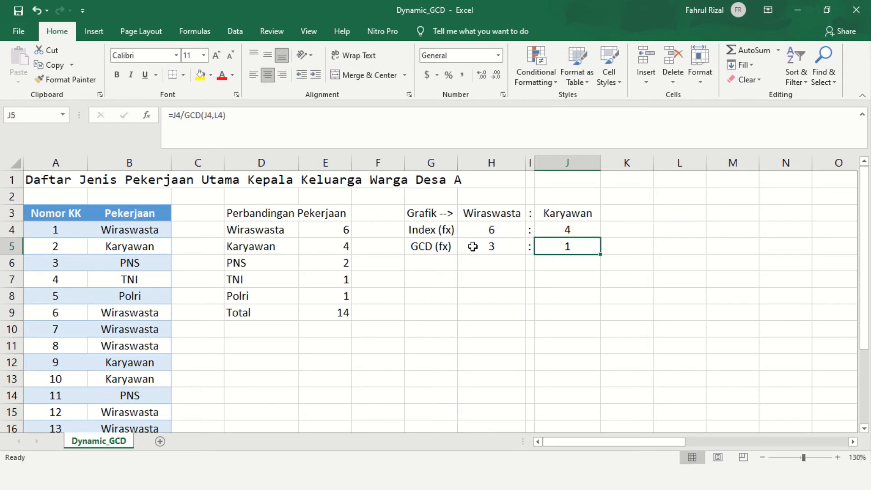
- Copy the exact formula text =H4/GCD(H4,J4) from H5 and replace the J5 formula with it
click(482, 248)
drag(236, 116, 145, 113)
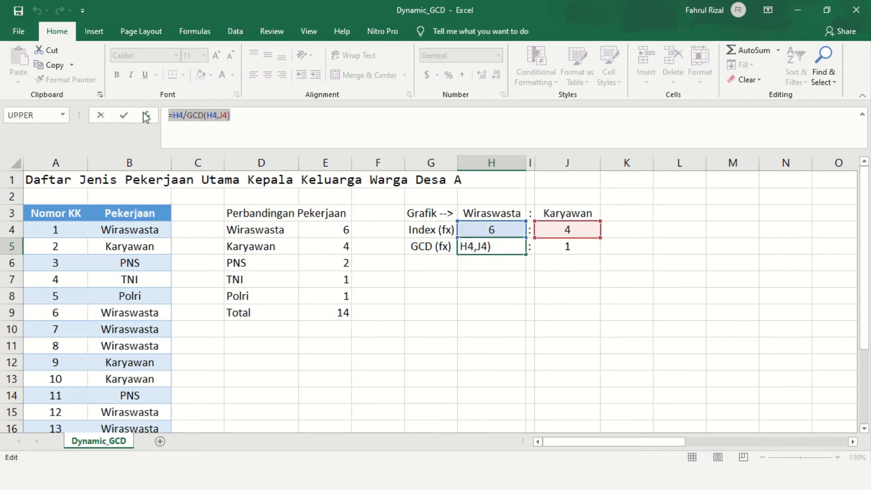
click(124, 115)
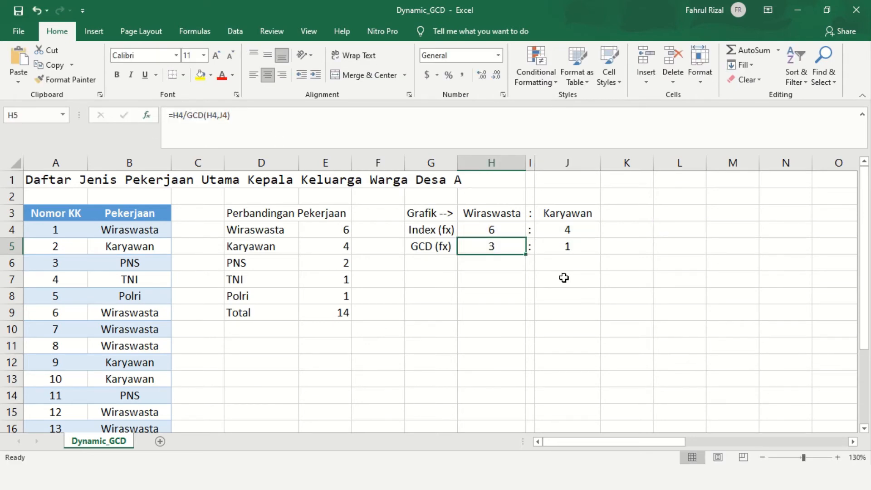
click(565, 247)
drag(231, 116, 126, 114)
key(ctrl+v)
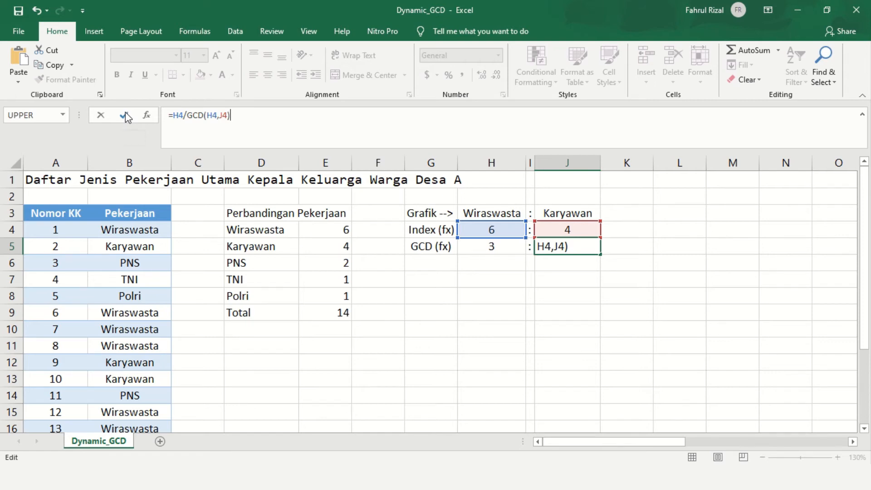
click(125, 114)
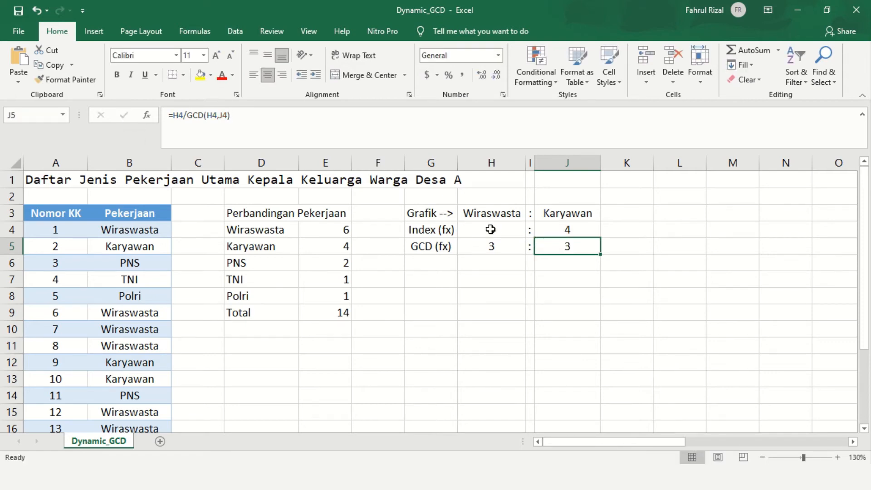
- Change the dividend in J5 to J4, giving =J4/GCD(H4,J4), and compare the Index and GCD cells of both occupations
click(184, 116)
drag(184, 116, 173, 116)
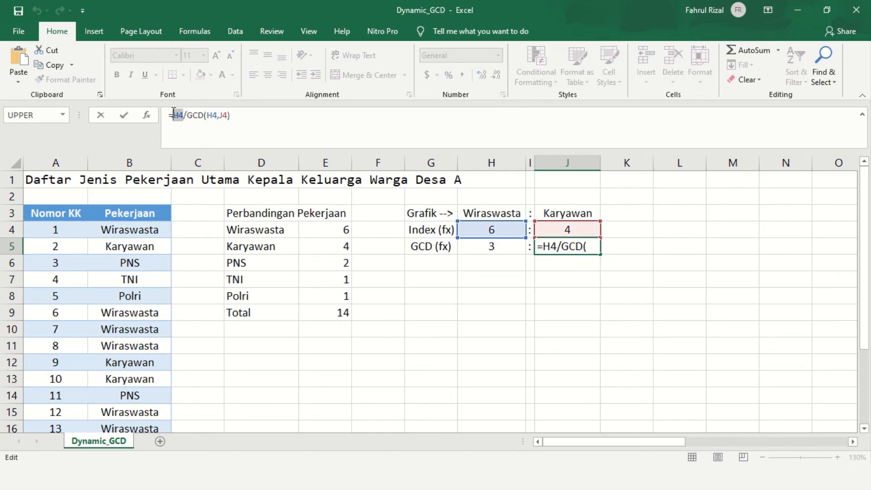
click(549, 230)
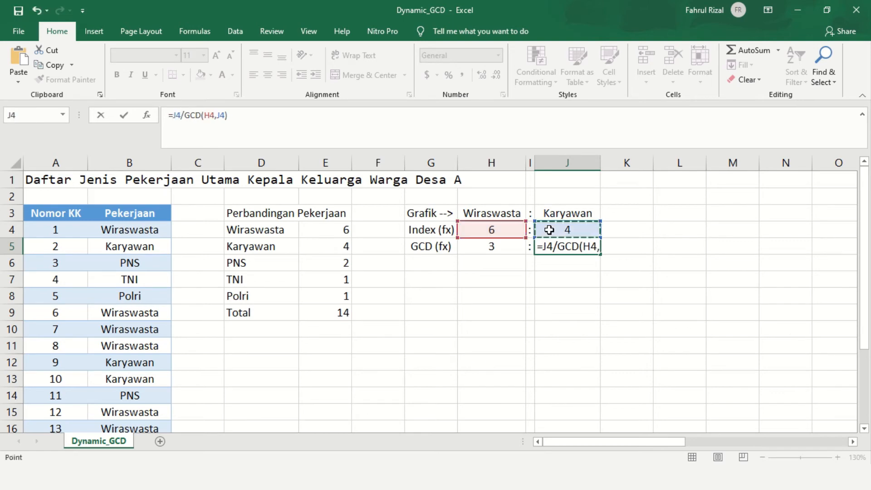
click(124, 116)
click(584, 293)
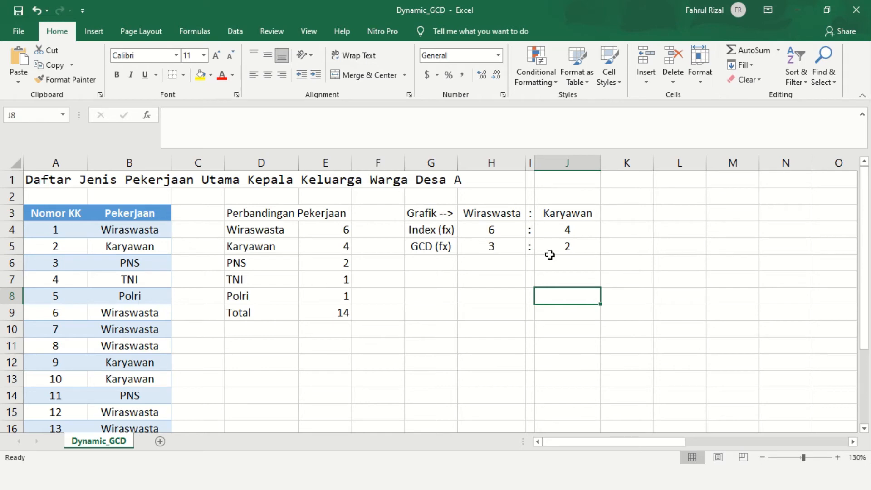
click(569, 247)
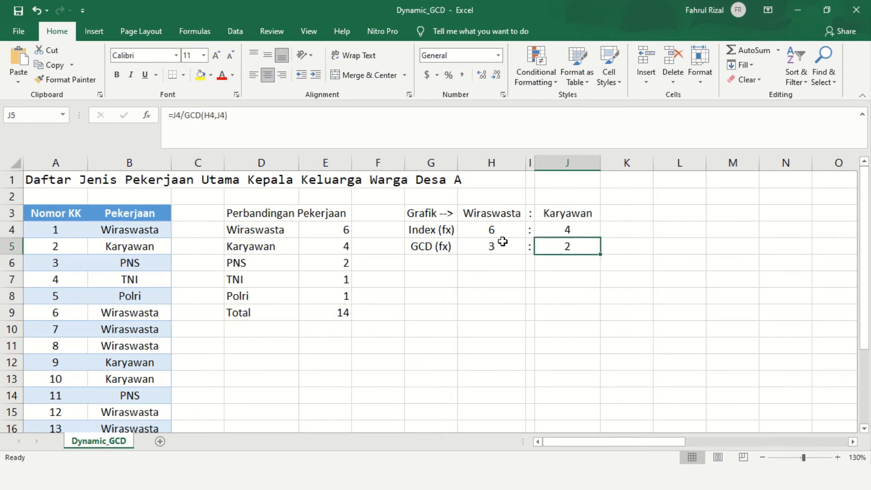
click(496, 229)
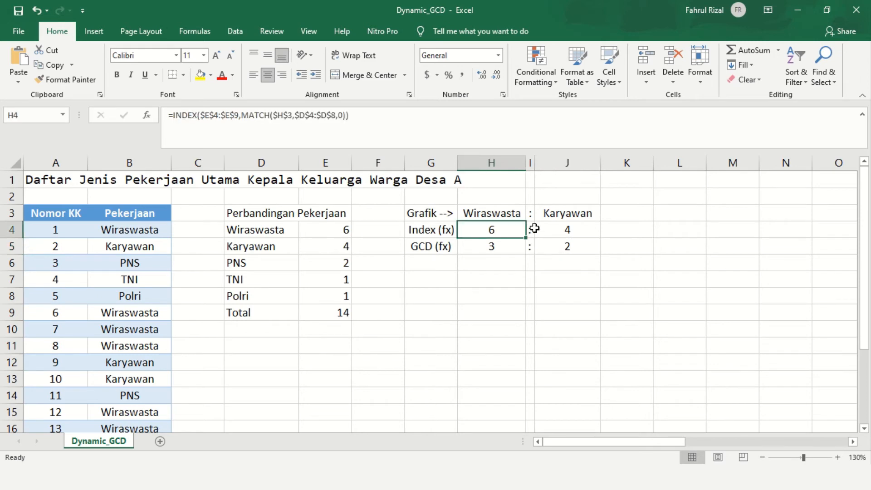
click(554, 232)
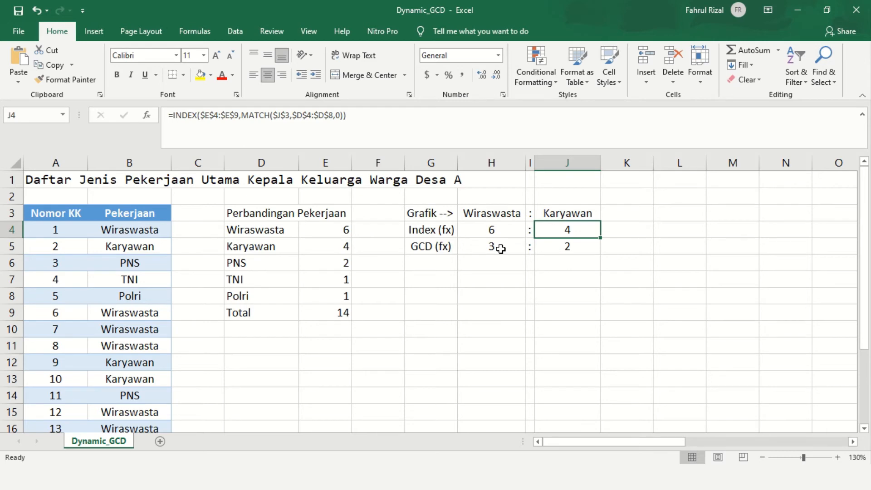
click(500, 248)
click(568, 248)
- Choose PNS as the first compared occupation in H3 and check the Index and GCD rows against Karyawan
click(498, 215)
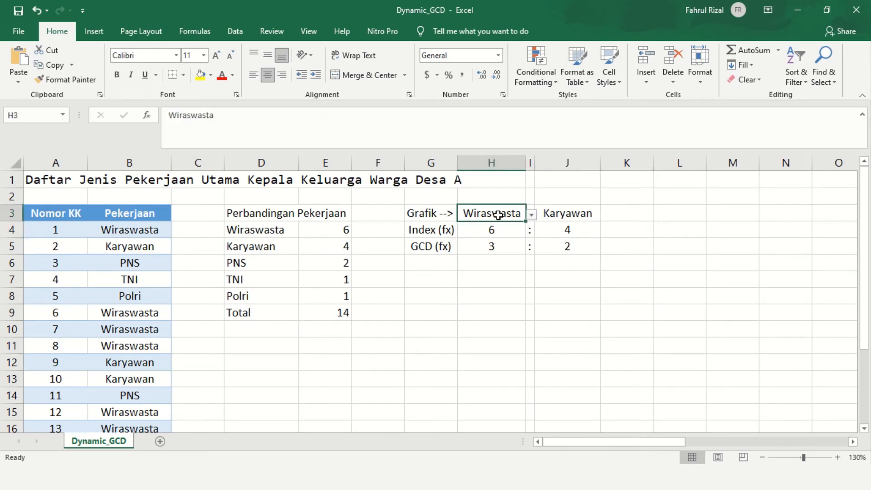
click(533, 216)
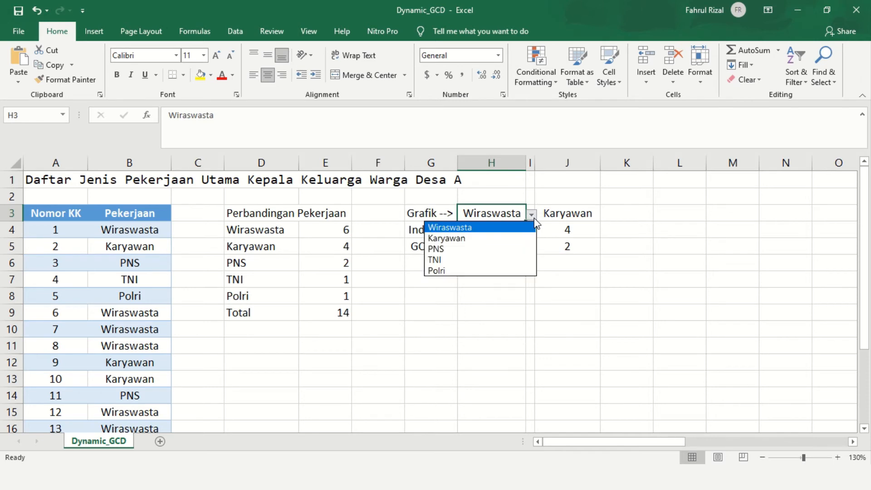
click(496, 249)
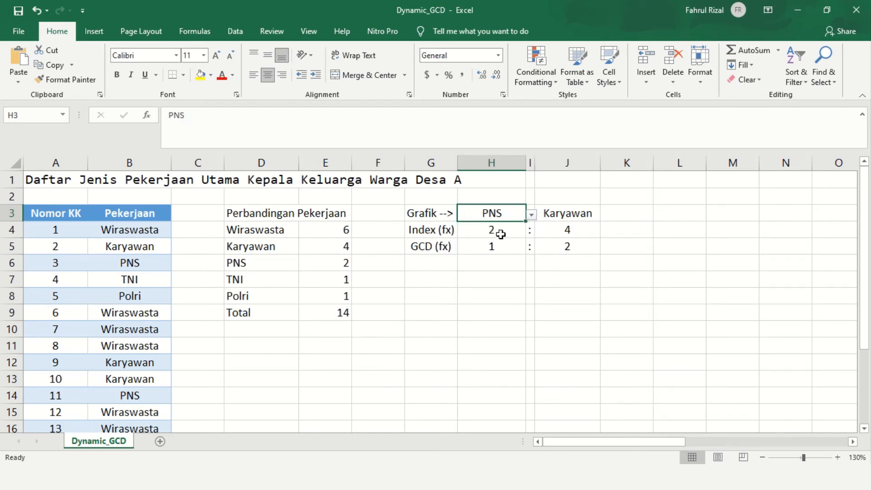
click(554, 234)
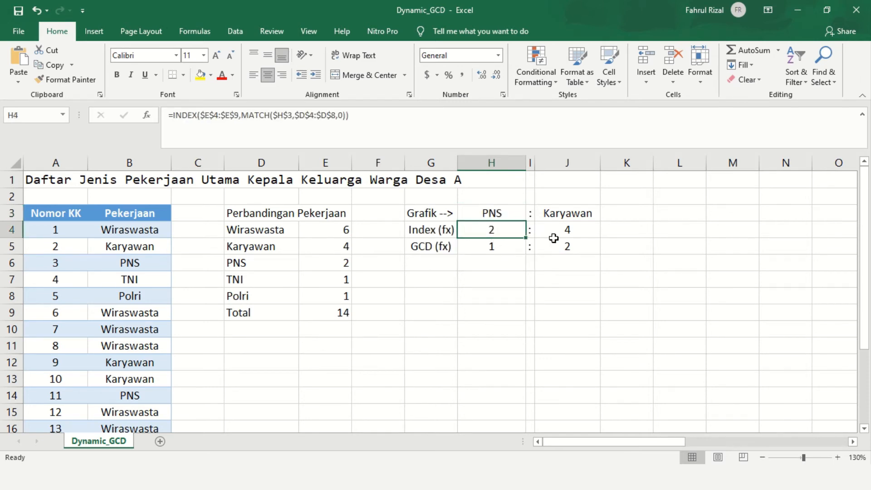
click(511, 249)
click(566, 247)
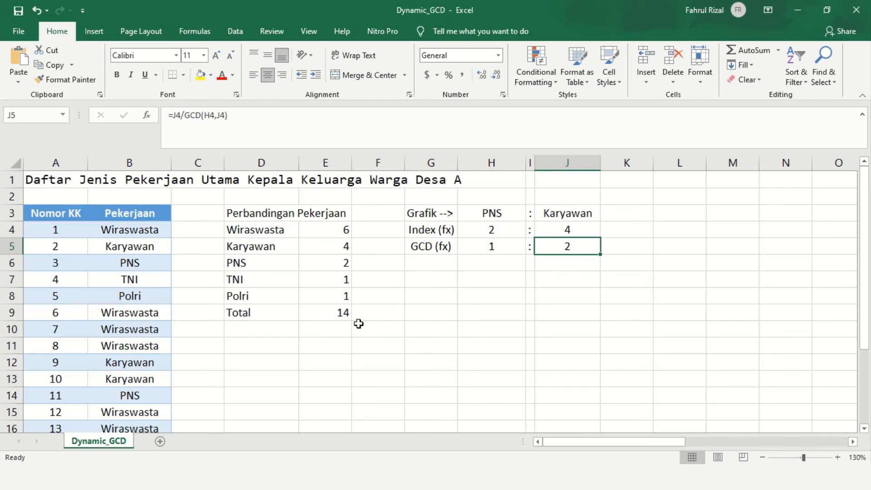
- Add a new row below the occupation table with Nomor KK 15 and Pekerjaan TNI
scroll(360, 324, down, 1)
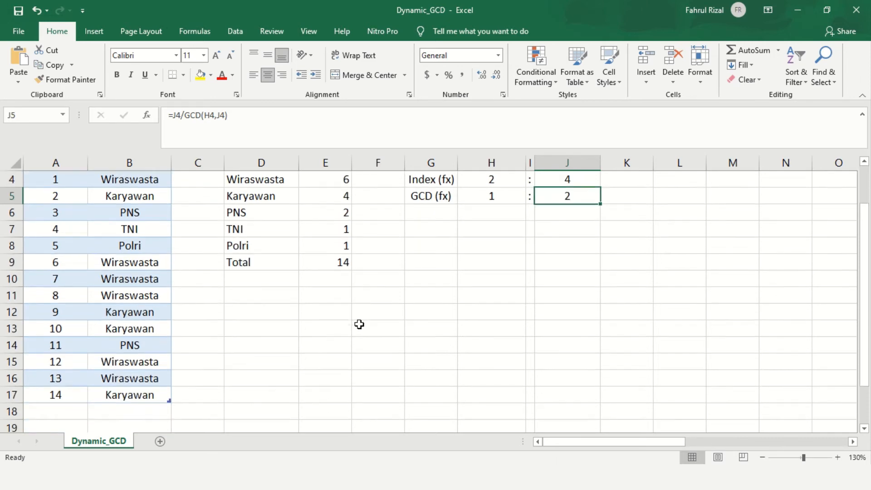
click(70, 418)
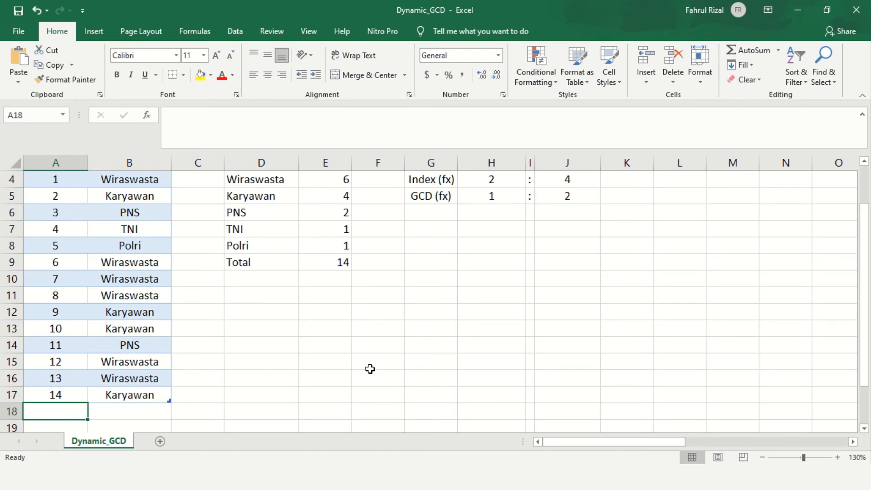
text(15)
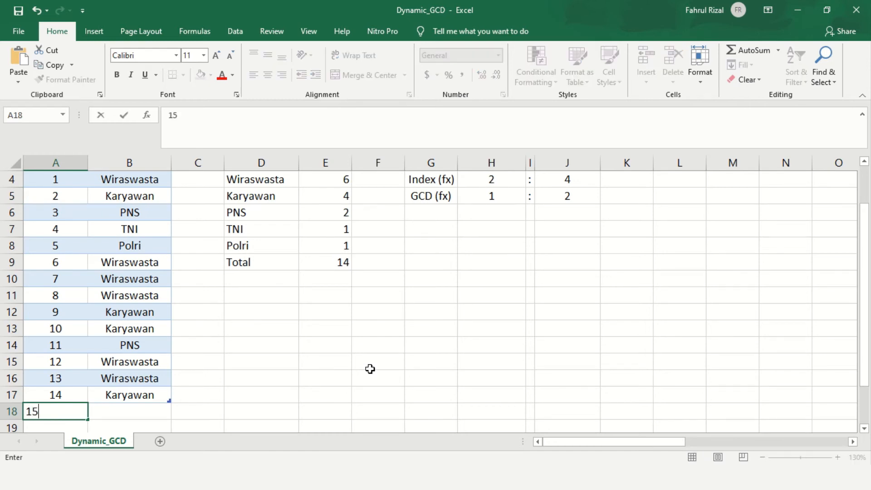
key(Tab)
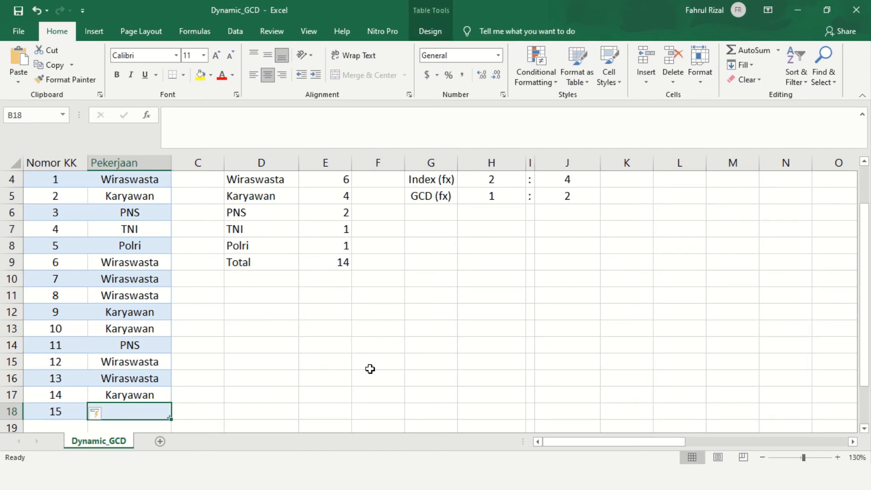
text(TNI)
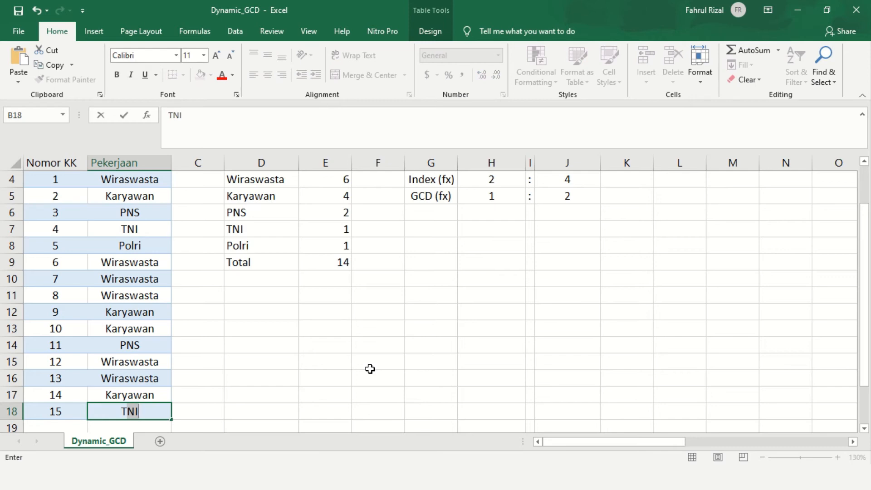
key(Return)
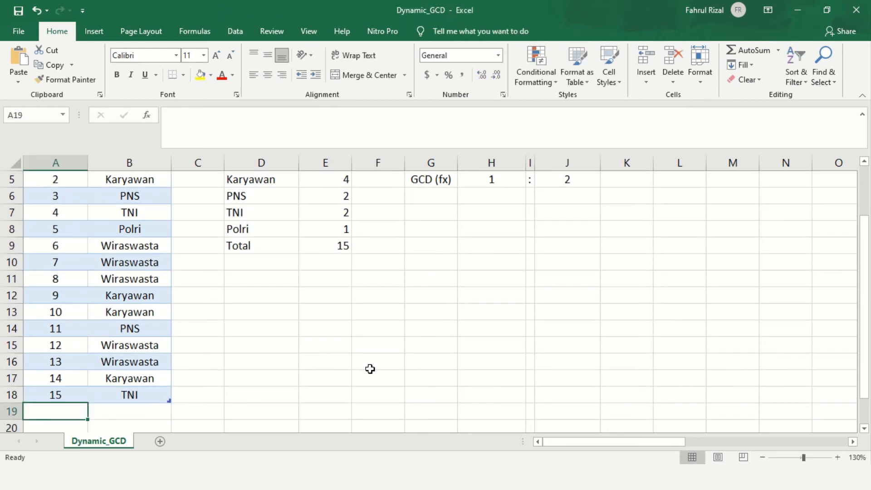
- Add the next table row with Nomor KK 16 and Pekerjaan Karyawan
text(16)
key(Tab)
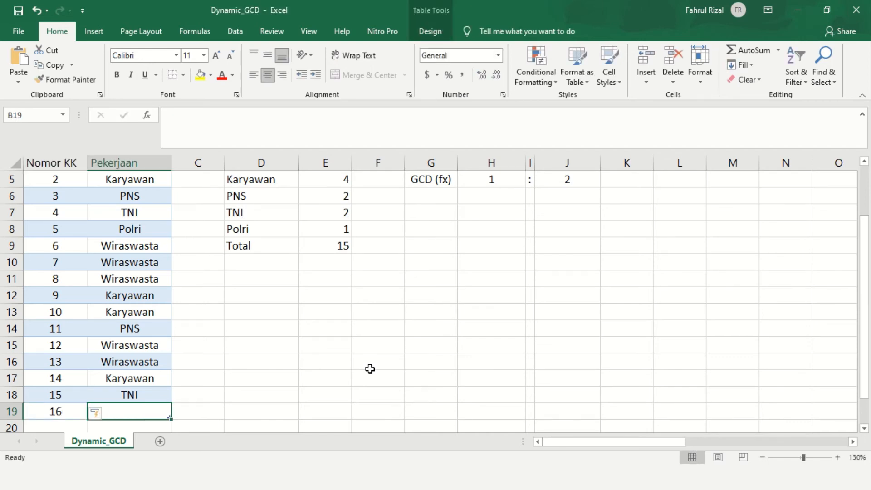
text(karyawan)
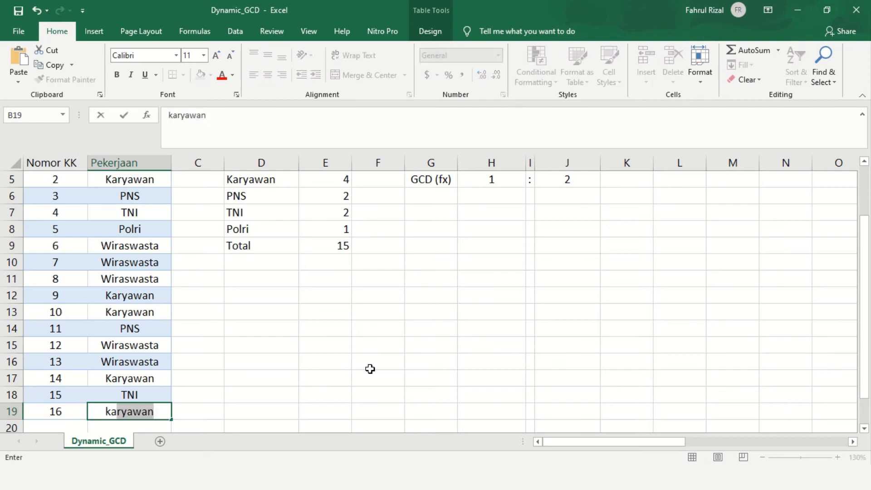
key(Return)
- Add another table row with Nomor KK 17 and Pekerjaan TNI
text(17)
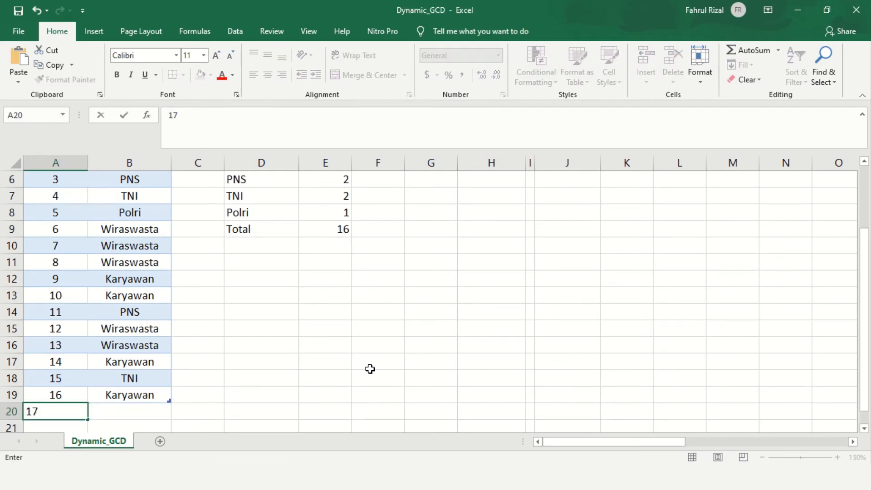
key(Tab)
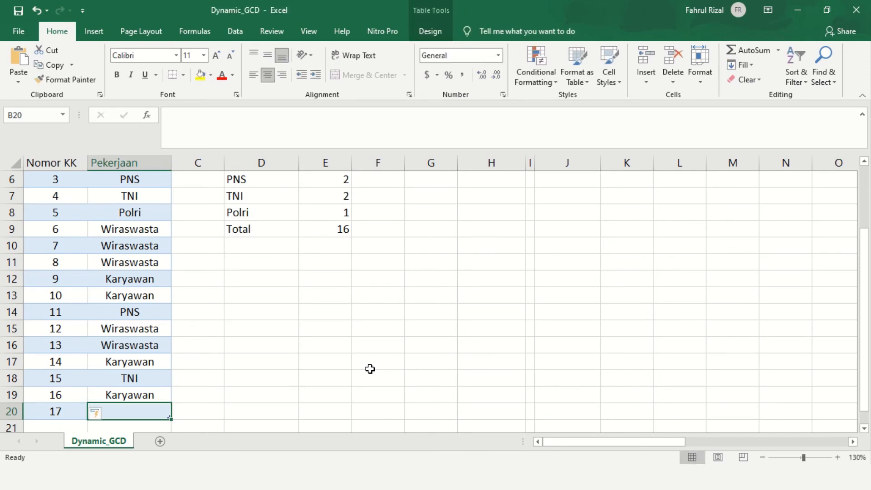
text(tni)
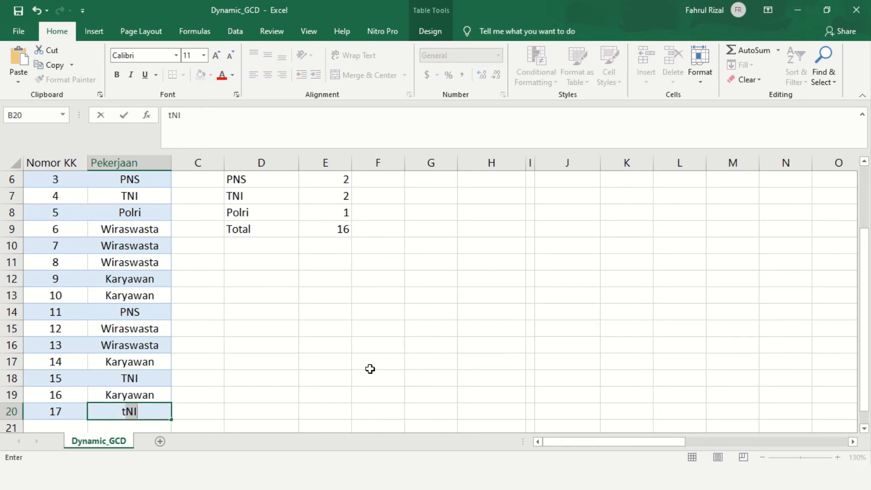
key(BackSpace)
key(BackSpace)
key(BackSpace)
text(tni)
key(Return)
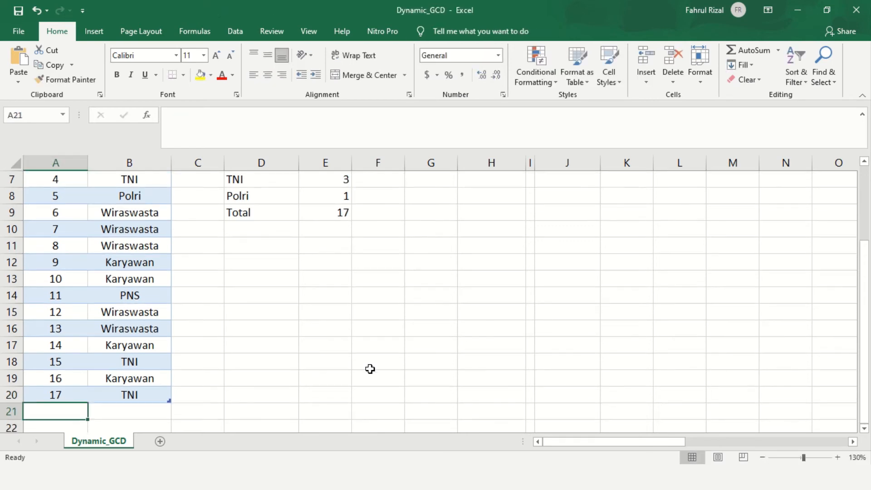
- Check the TNI, Total and Karyawan counts in the Perbandingan Pekerjaan summary against the added rows
scroll(461, 283, up, 2)
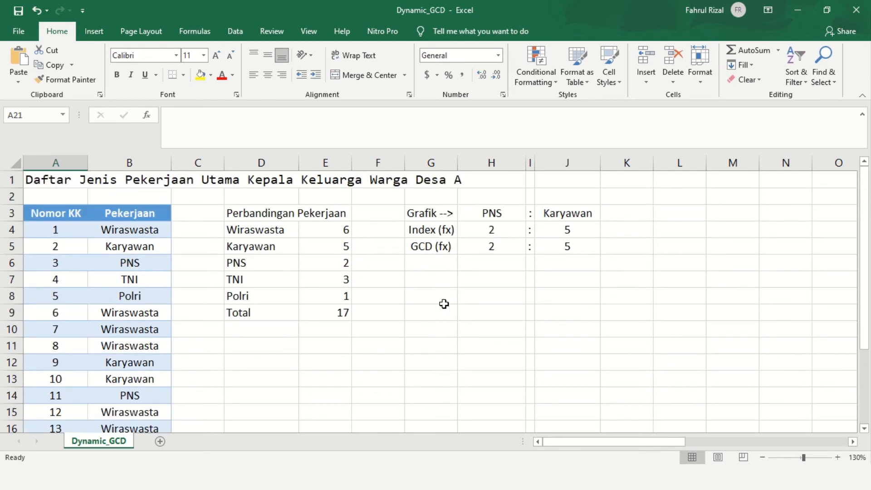
click(333, 282)
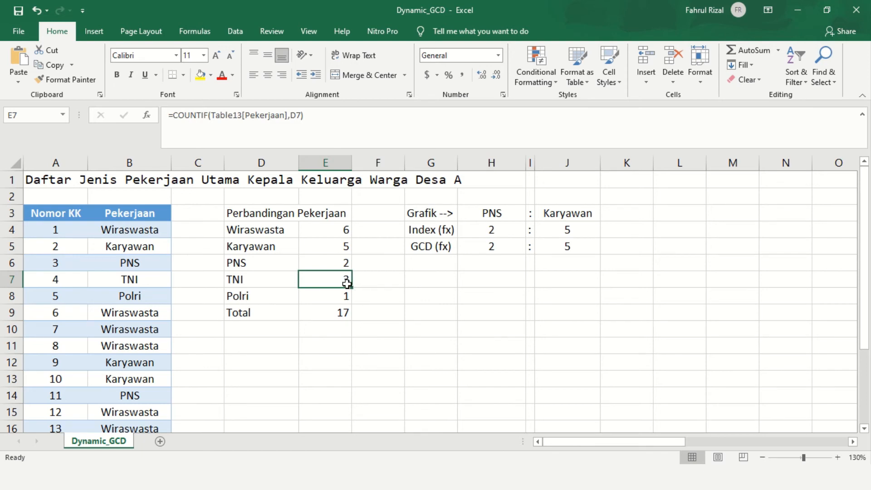
click(341, 314)
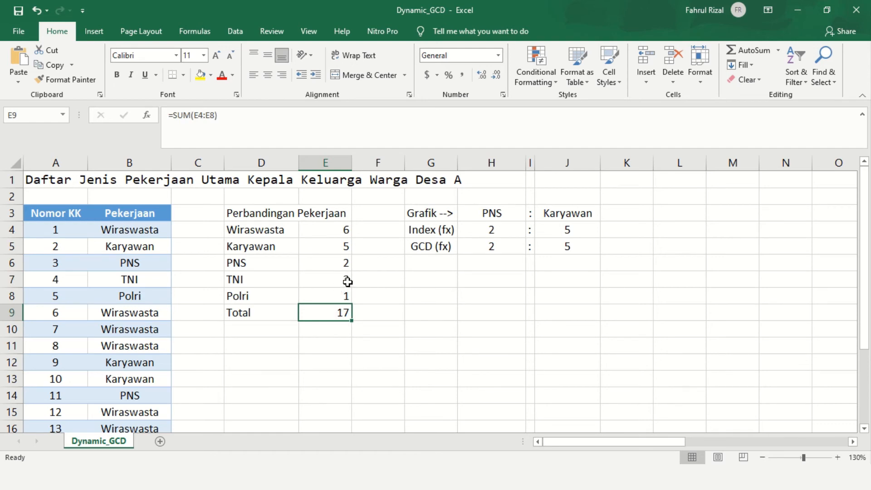
click(327, 281)
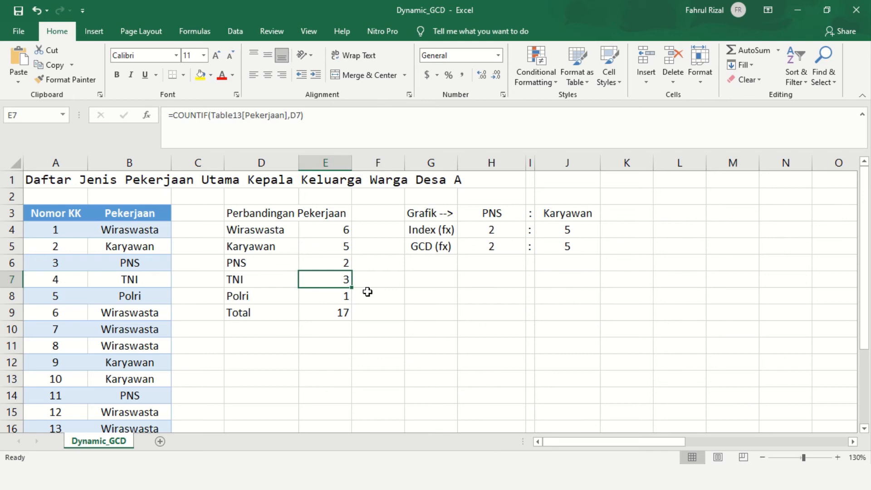
click(340, 245)
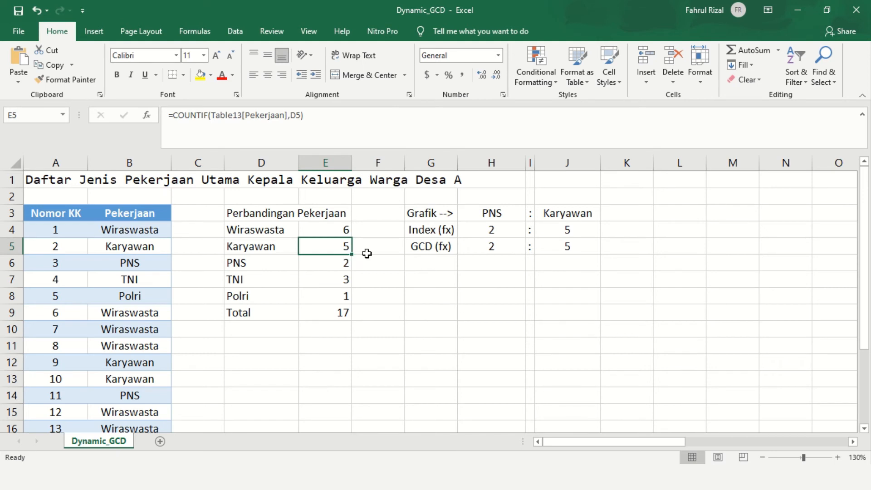
- Choose TNI as the second compared occupation in J3 and check the Index and GCD rows against PNS
click(505, 233)
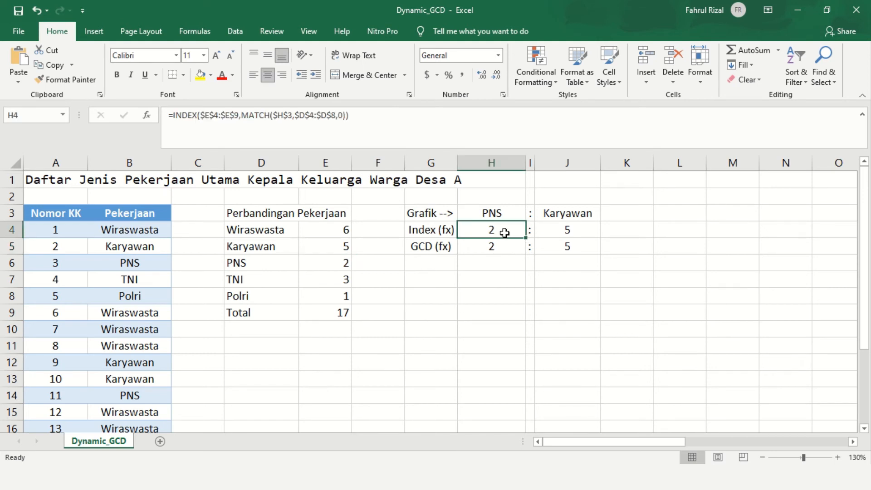
click(504, 213)
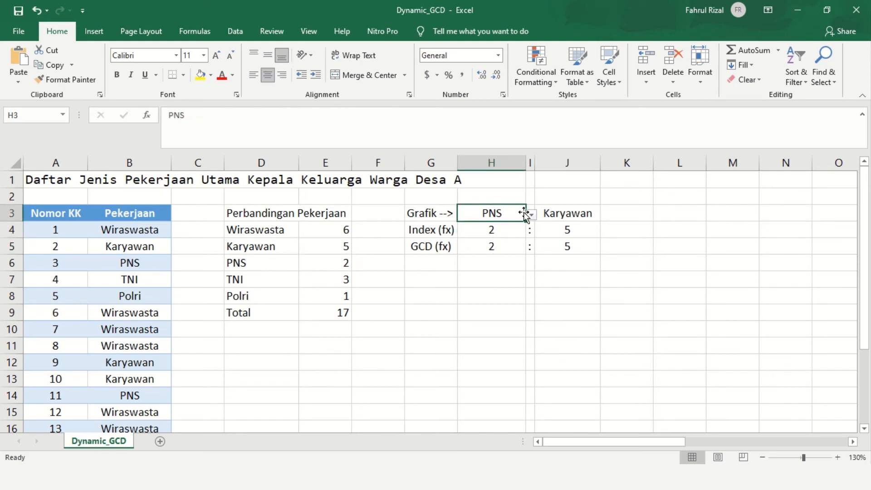
click(560, 212)
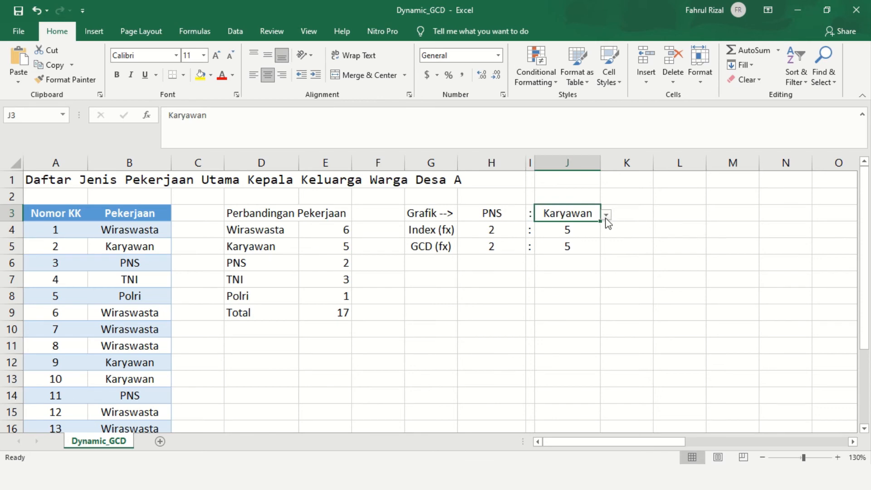
click(607, 215)
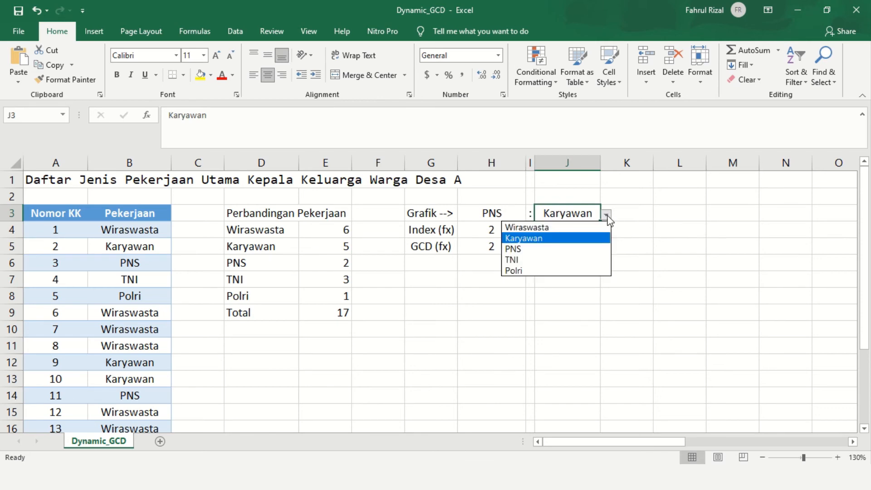
click(536, 258)
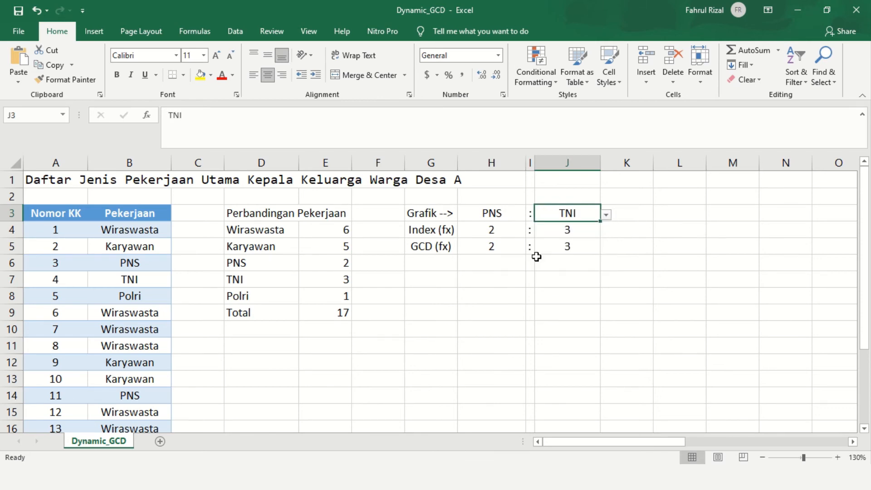
click(502, 230)
click(558, 230)
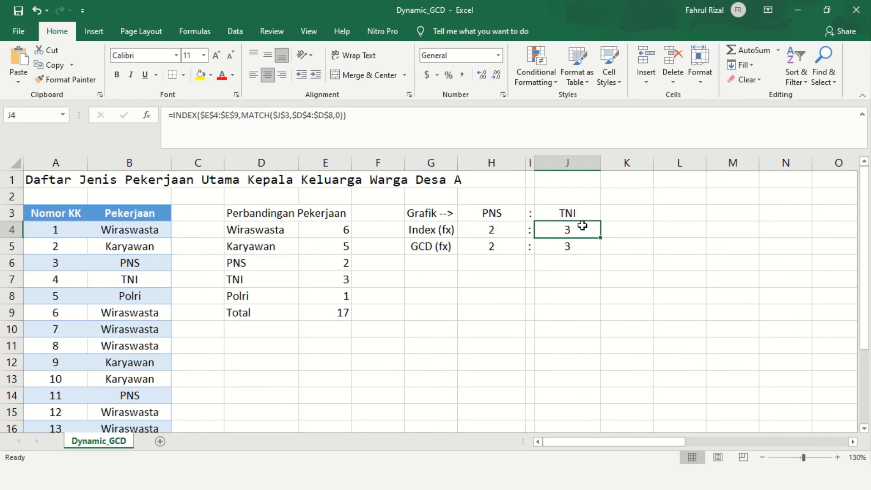
click(506, 231)
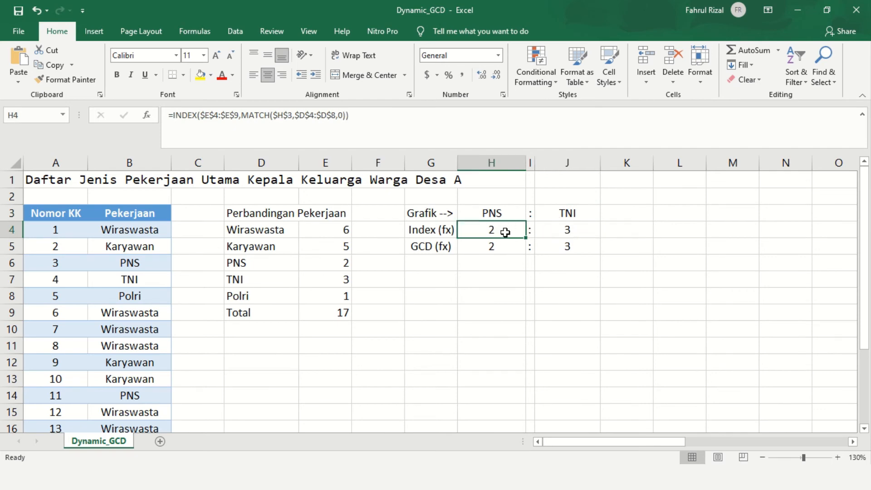
click(485, 247)
click(565, 246)
- Choose Wiraswasta as the first compared occupation in H3 and check the GCD cells H5 and J5
click(496, 213)
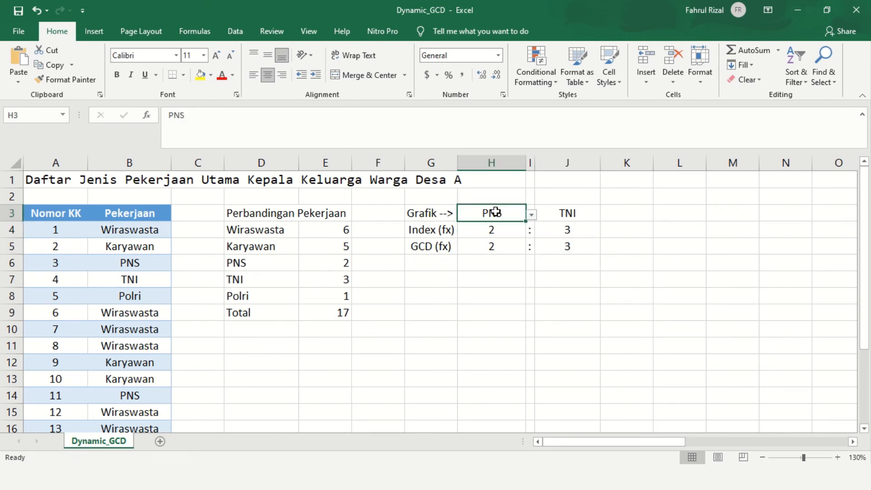
click(531, 215)
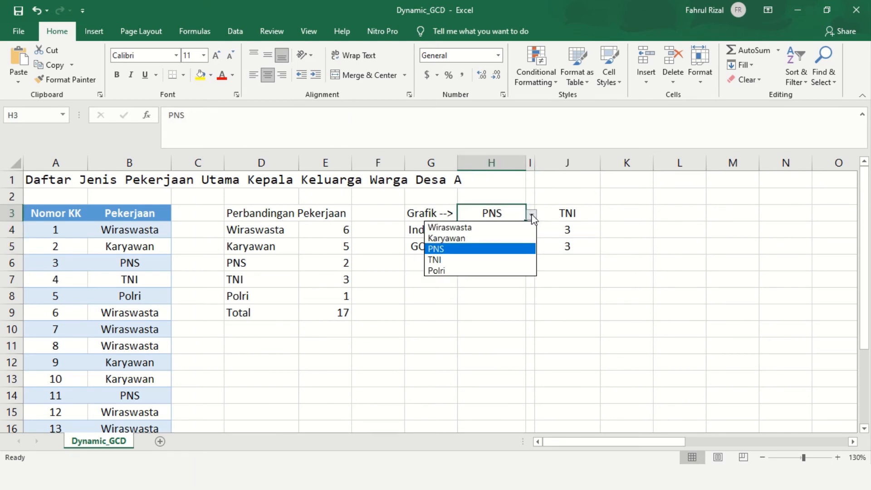
click(486, 228)
click(504, 278)
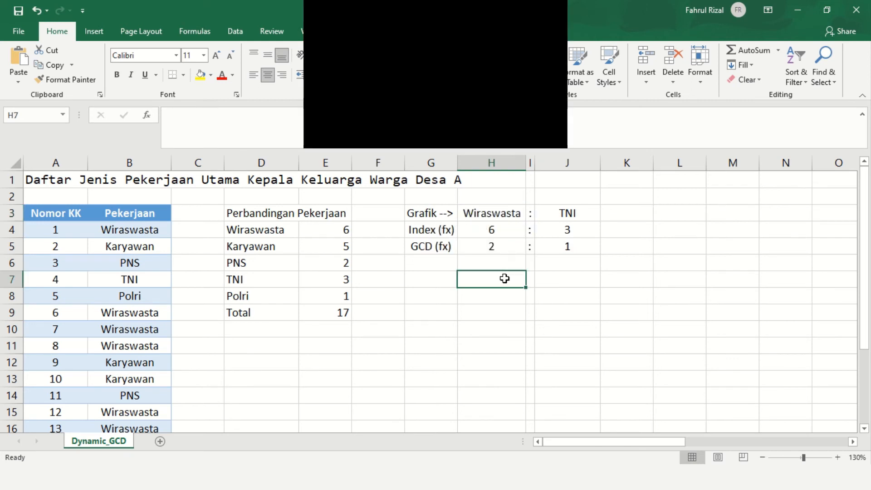
click(493, 247)
click(562, 245)
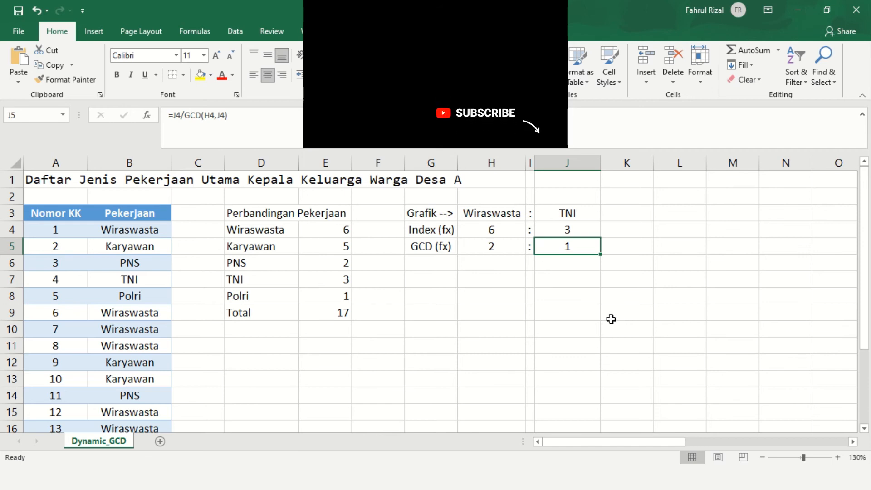
click(507, 217)
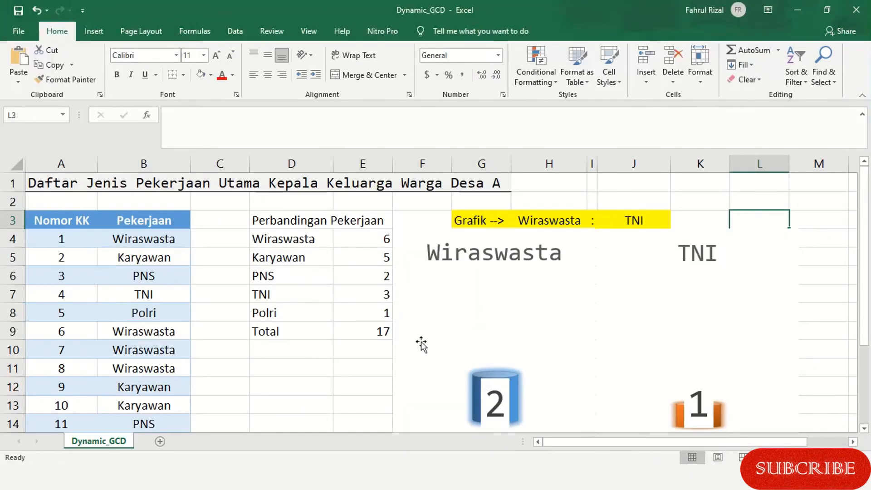
- Select the Wiraswasta column chart below the Grafik heading to examine it beside the TNI chart
click(341, 365)
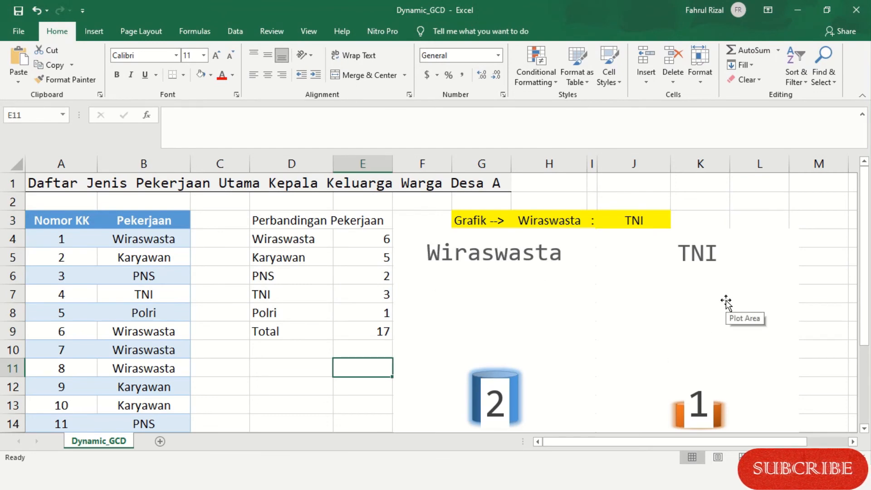
click(577, 336)
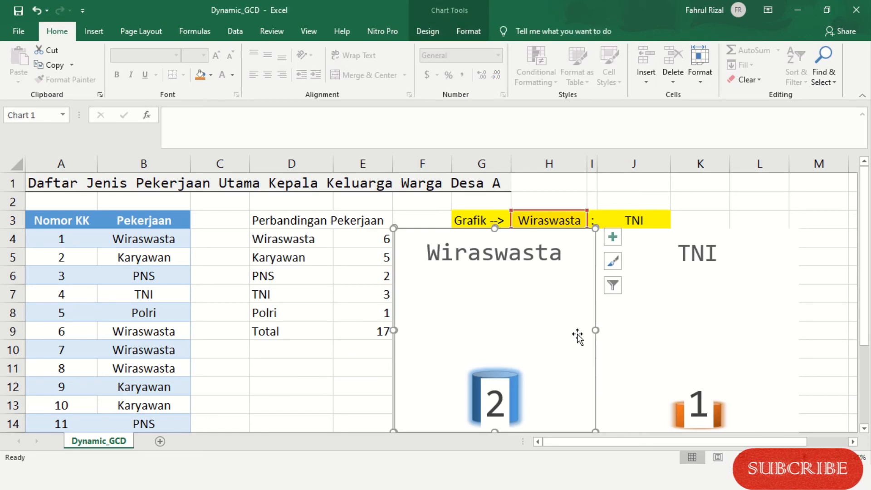